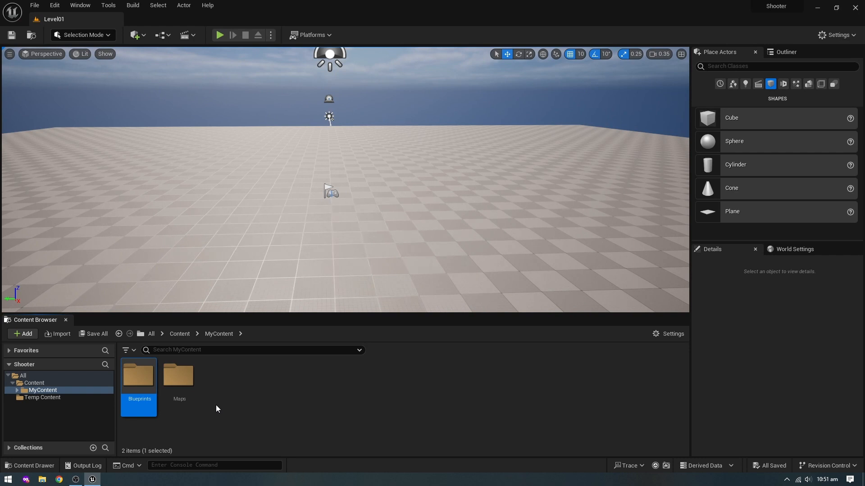
- Create a folder named Character inside the Blueprints folder and open it
key(Return)
key(ctrl+shift+n)
text(Character)
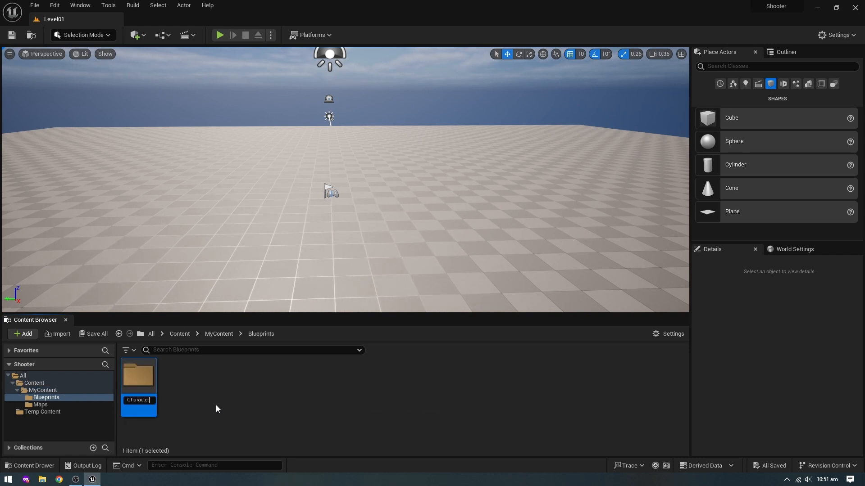
key(Return)
double_click(140, 383)
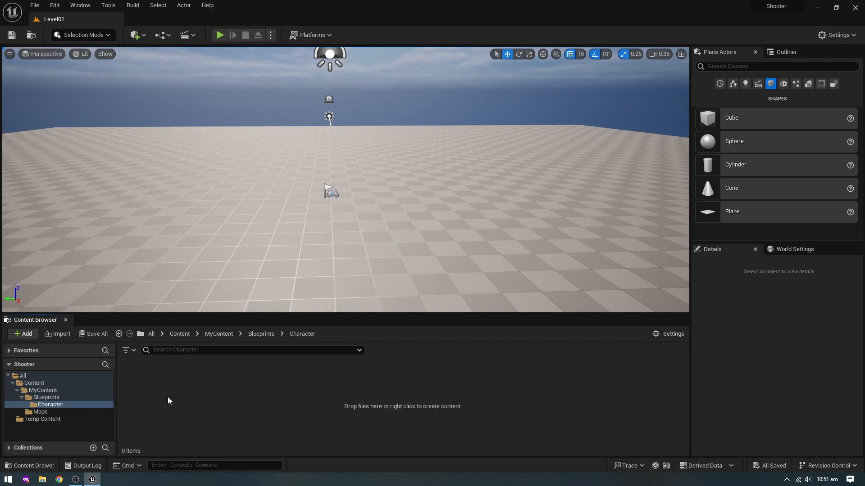
- Create a Blueprint Class with Character as parent, name it BP_ShooterCharacter, and open it
right_click(175, 412)
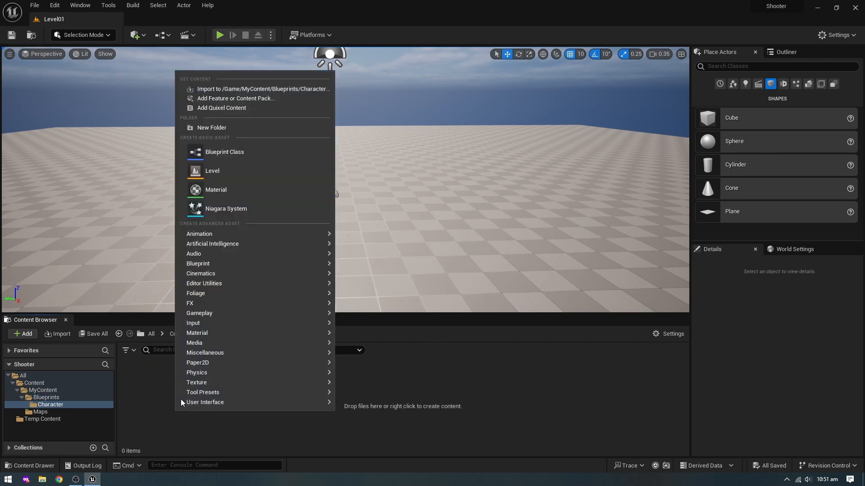
click(230, 150)
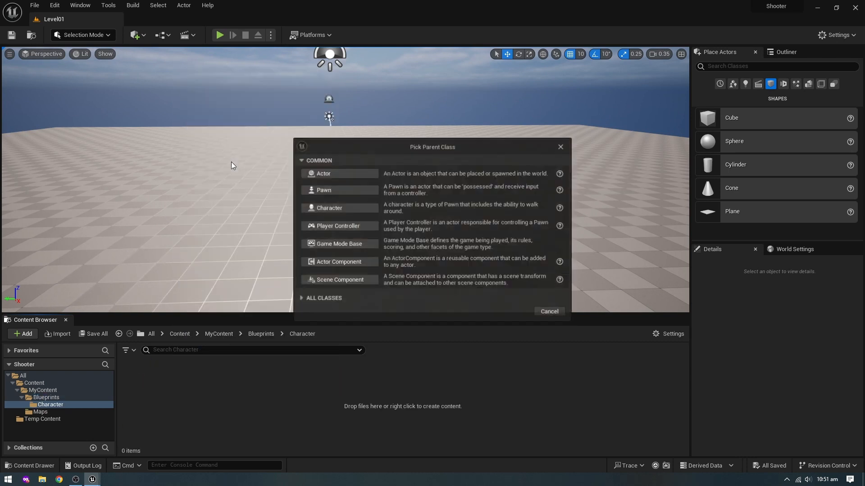
click(329, 208)
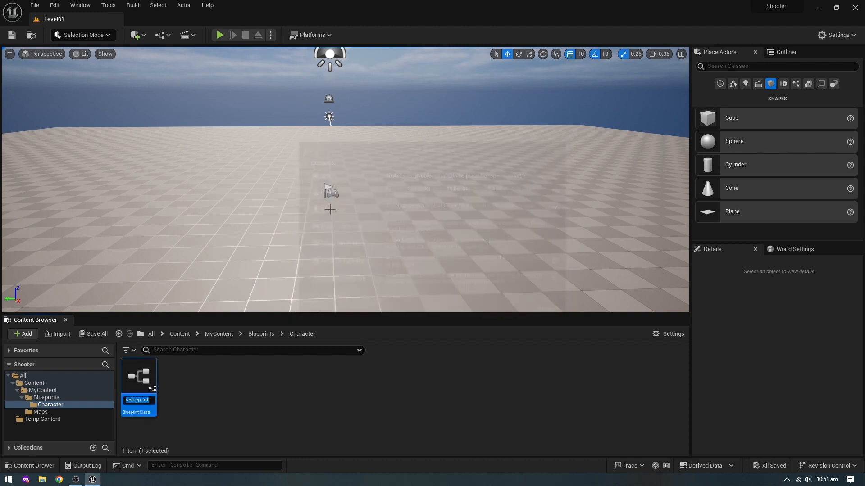
text(BP)
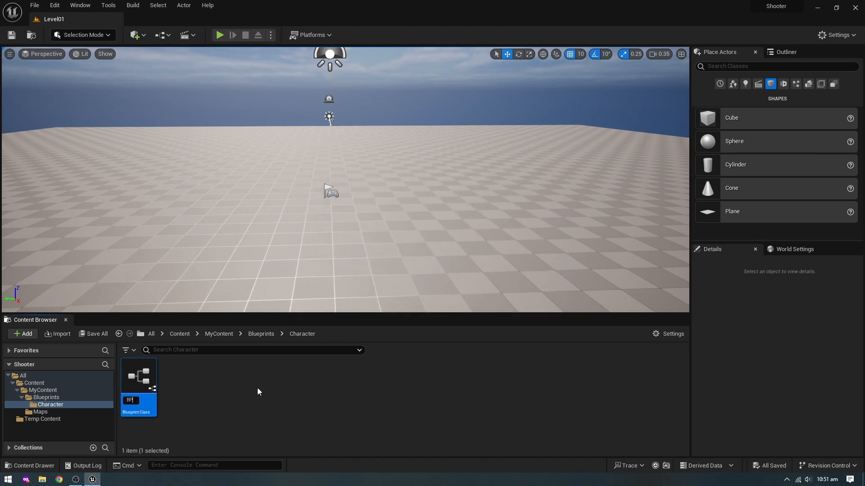
text(_Shoot)
text(erChar)
text(acter)
key(Return)
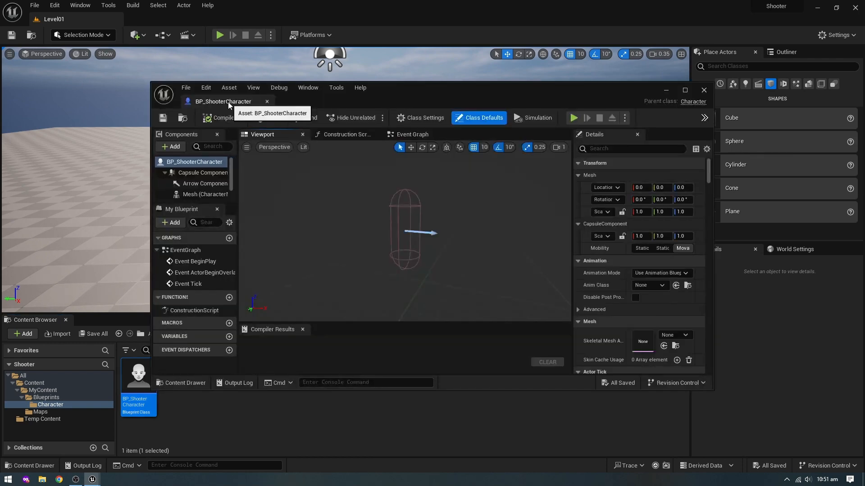
- Dock the BP_ShooterCharacter editor in the main window and set Asset Editor Open Location to Main Window in Editor Preferences
drag(228, 106, 177, 20)
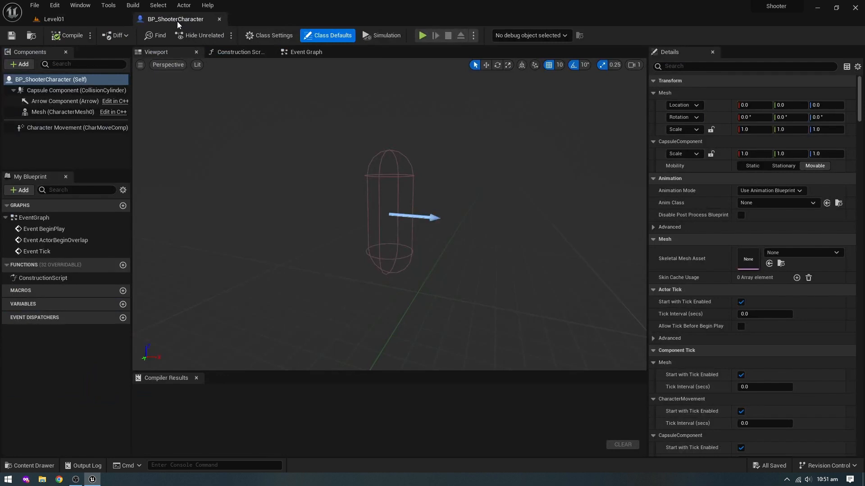
click(58, 5)
click(80, 106)
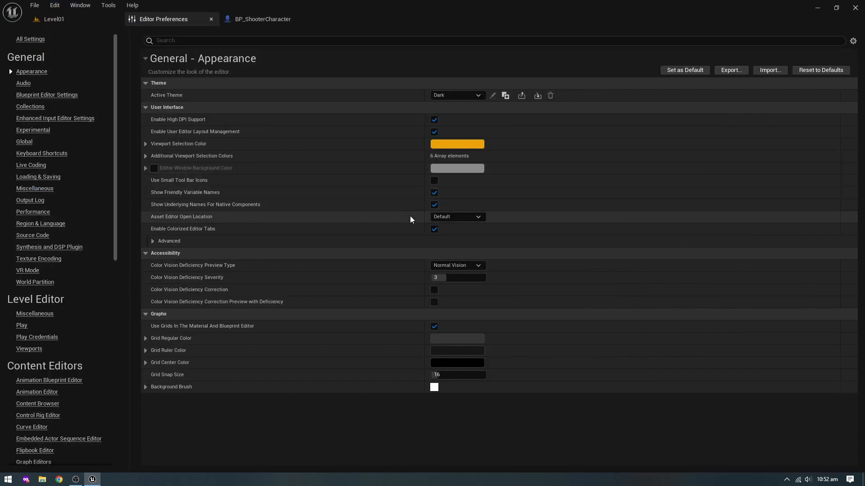
click(449, 218)
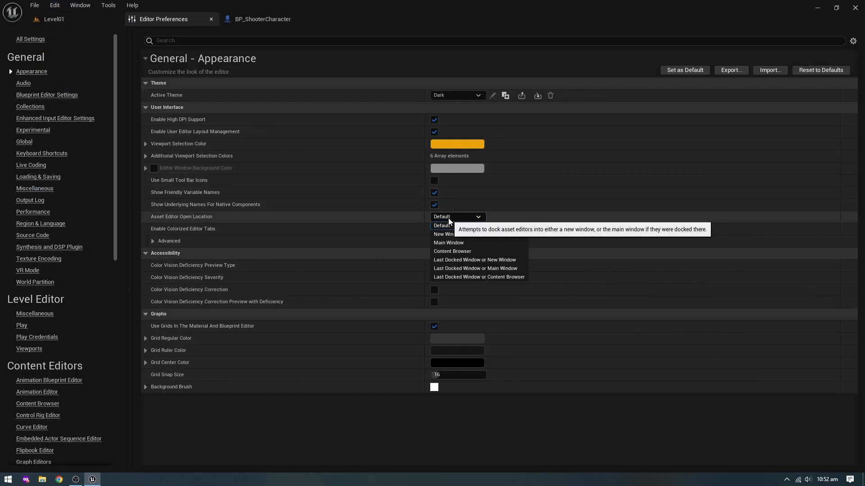
click(451, 244)
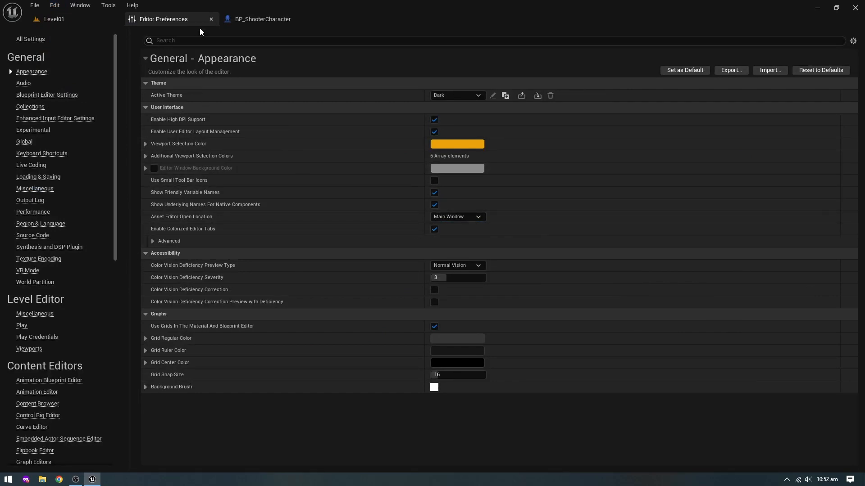
click(211, 19)
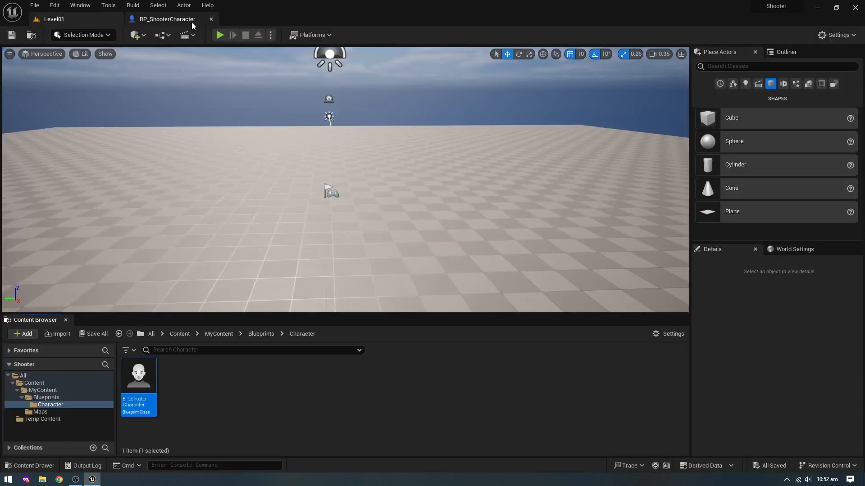
click(171, 20)
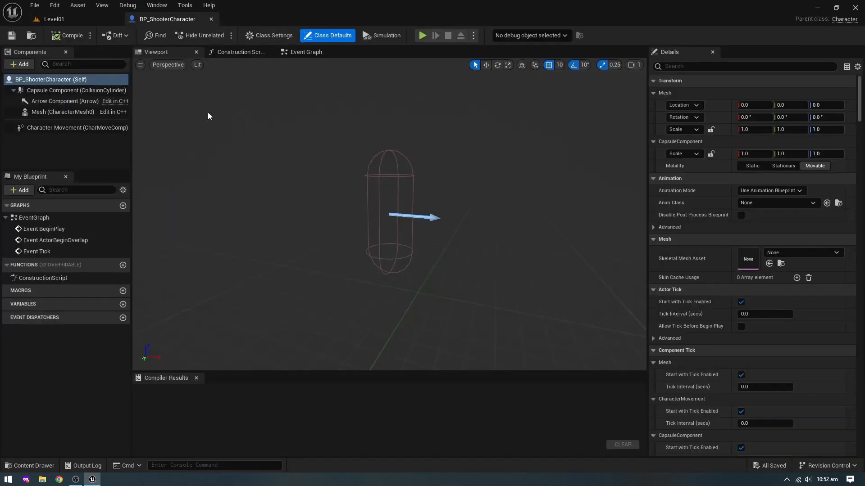
click(71, 20)
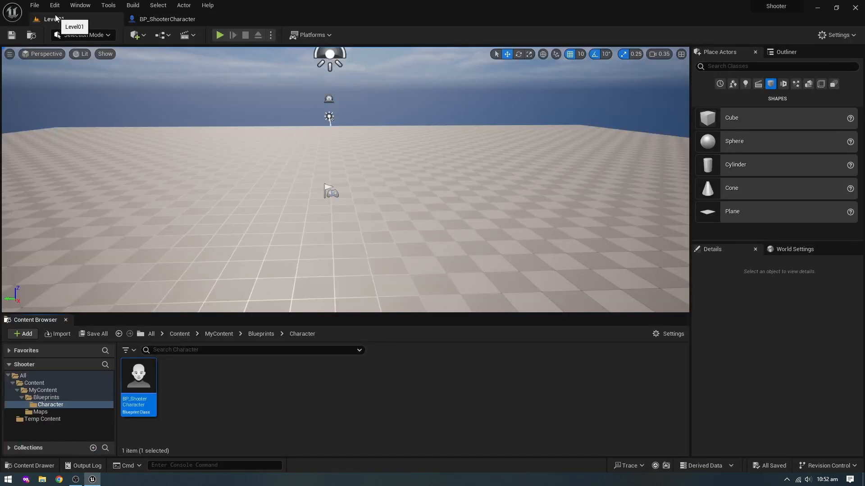
- In Project Settings, find the Lumen options and set Dynamic Global Illumination Method and Reflection Method to None
click(55, 5)
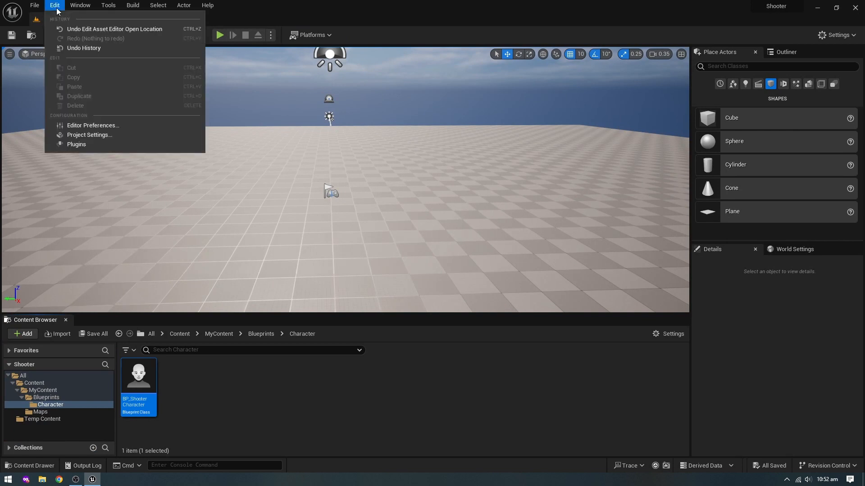
click(93, 135)
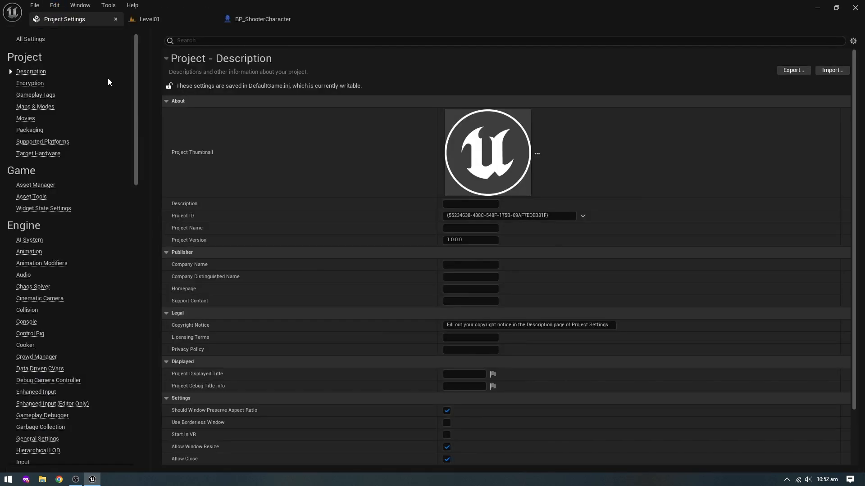
click(213, 40)
text(lumen)
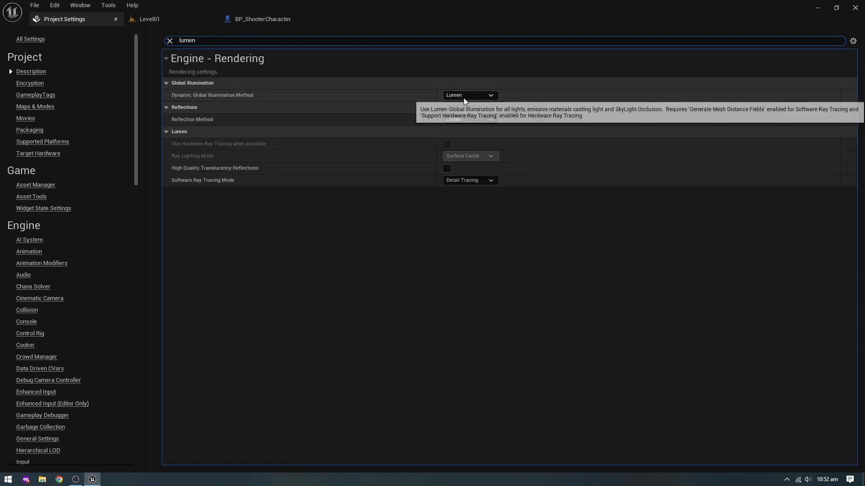
click(464, 96)
click(461, 104)
click(459, 119)
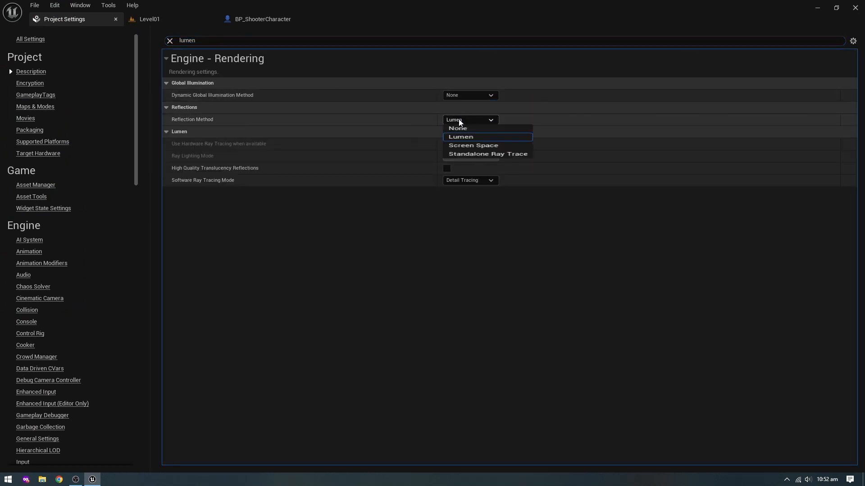
click(461, 128)
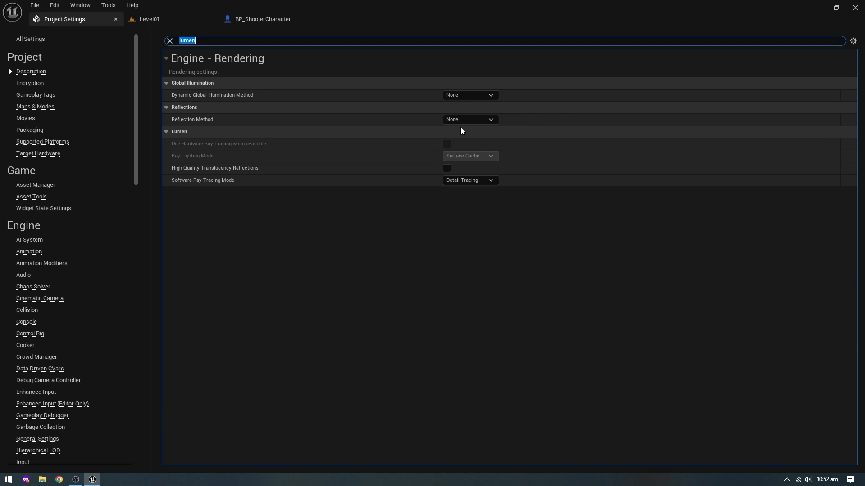
click(169, 41)
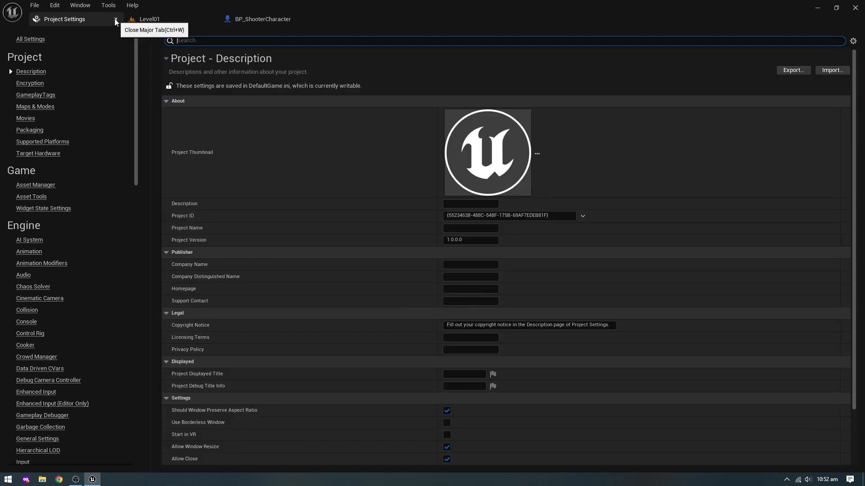
click(116, 19)
- Switch to the Epic Games Launcher by opening it from the desktop
click(183, 406)
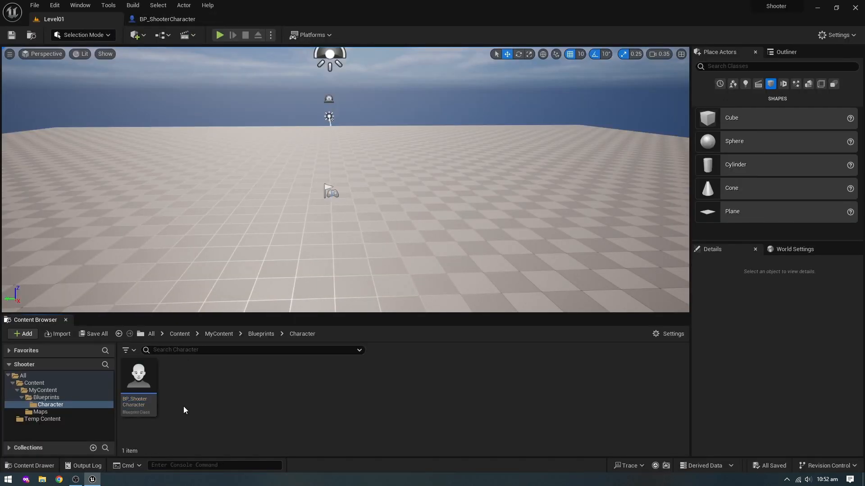
click(164, 19)
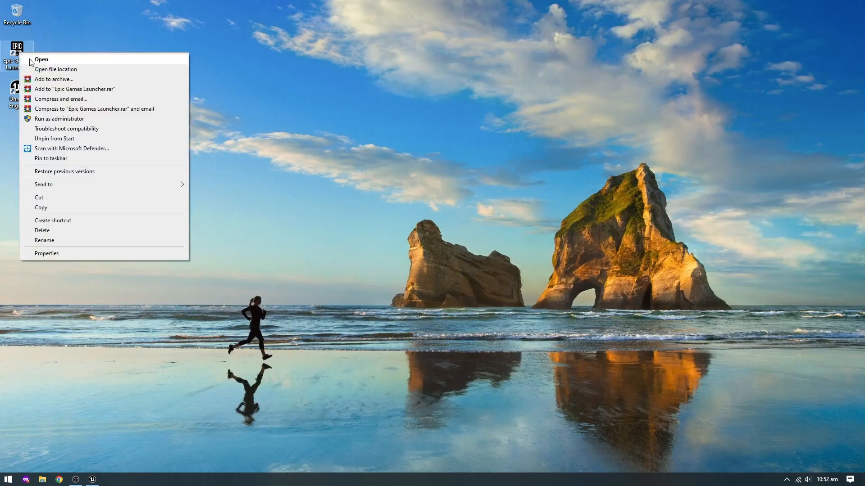
click(54, 63)
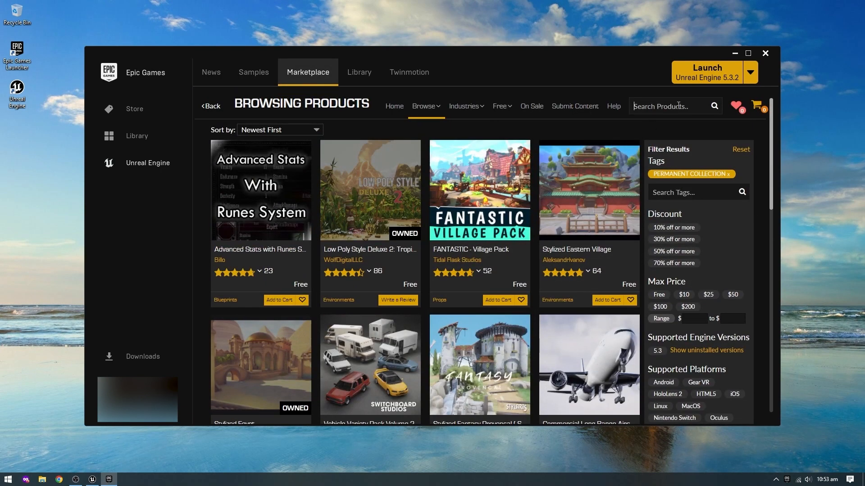
- Search the Marketplace for "pirates" and limit the results to free products
click(678, 105)
text(pirates)
key(Return)
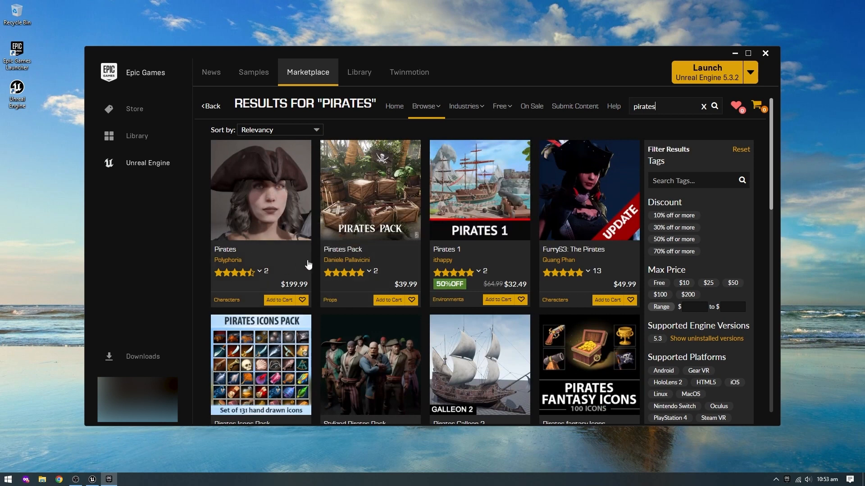
click(660, 285)
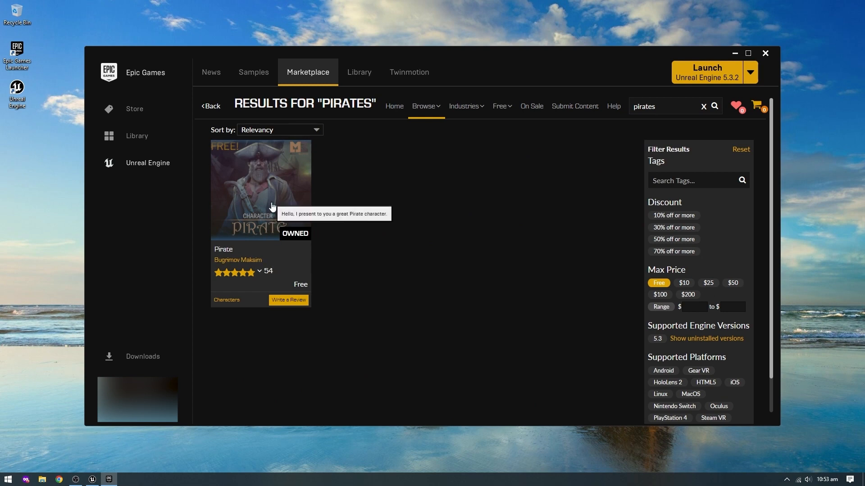
- Open the free Pirate character asset and add it to the Shooter project
click(272, 206)
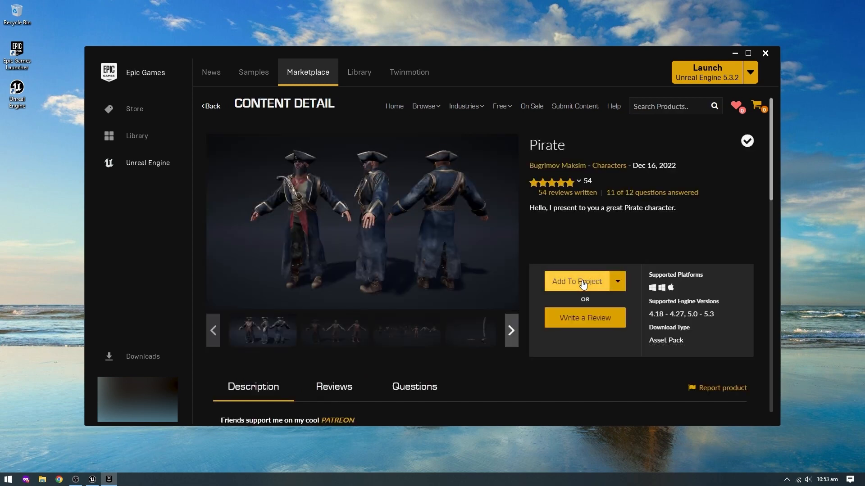
click(583, 285)
click(406, 190)
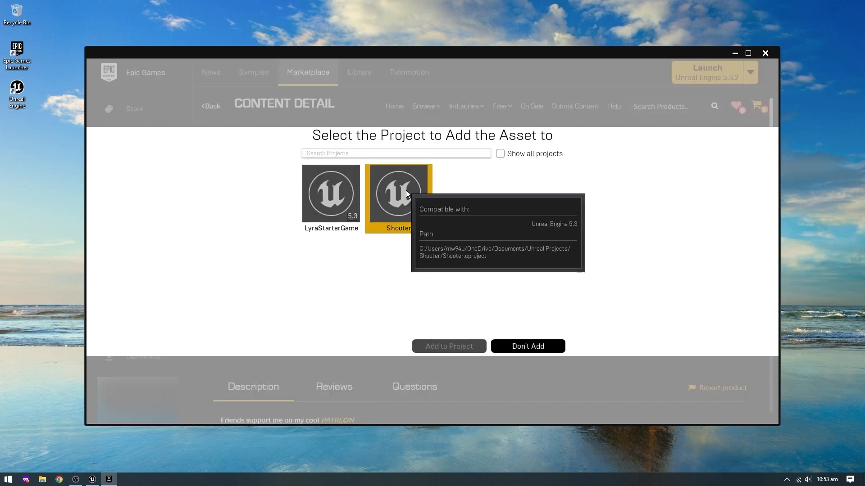
click(453, 347)
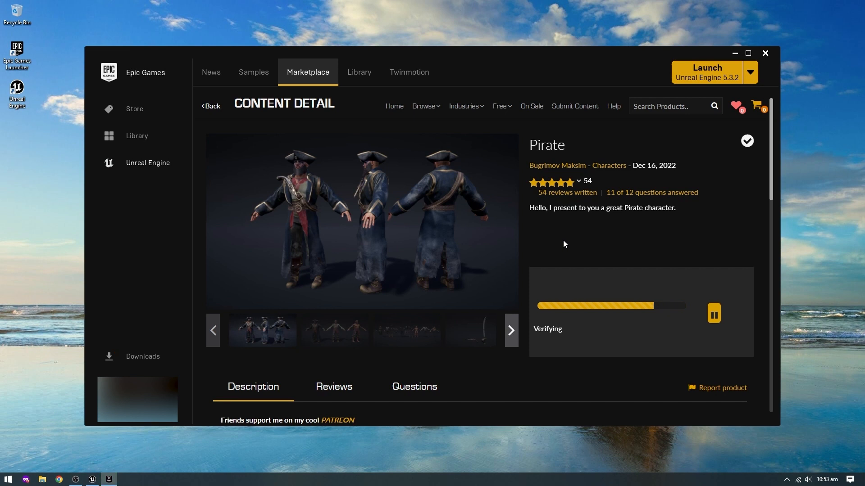
- Search the Marketplace for free "animation starter pack" products and open the Animation Starter Pack page
click(643, 110)
text(an)
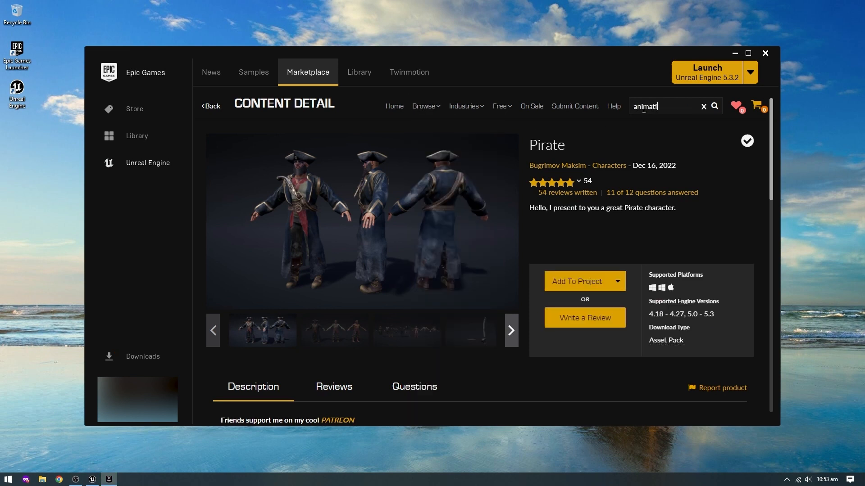
text(imation starter pack)
key(Return)
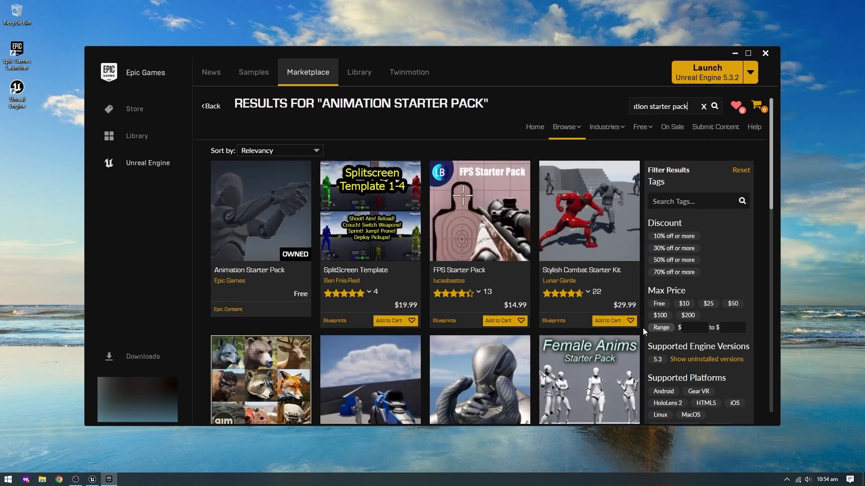
click(659, 304)
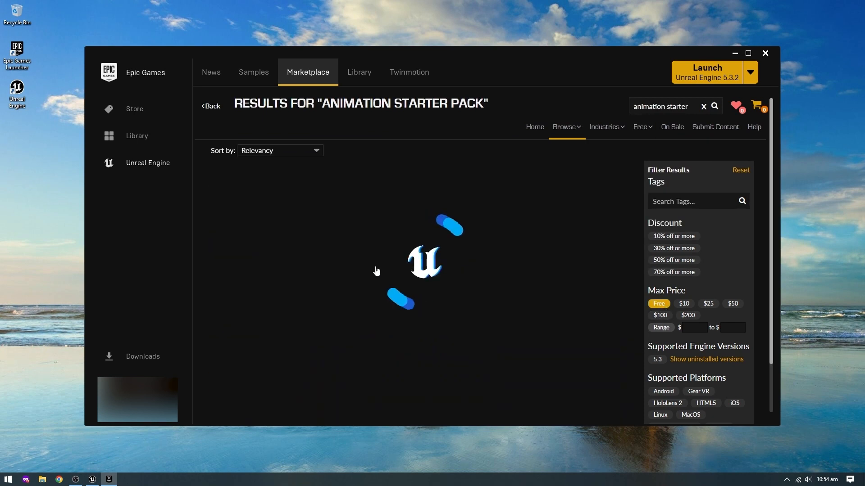
click(245, 243)
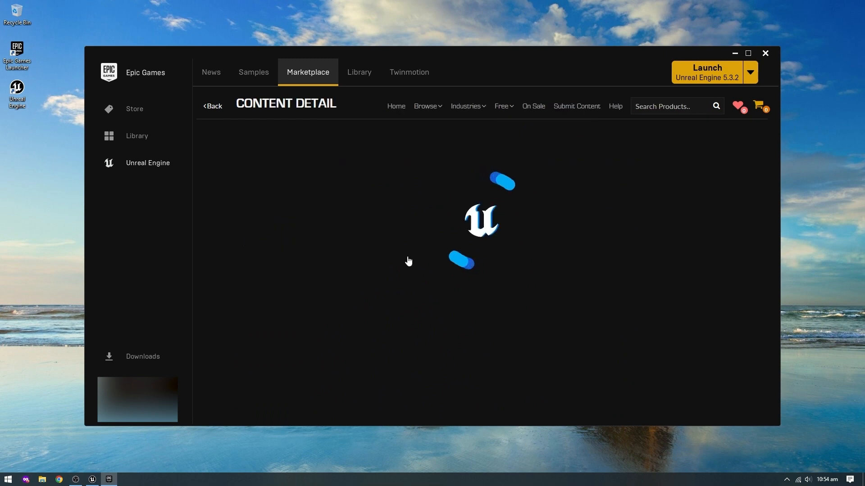
- Check which projects and engine versions the Animation Starter Pack is compatible with
click(584, 285)
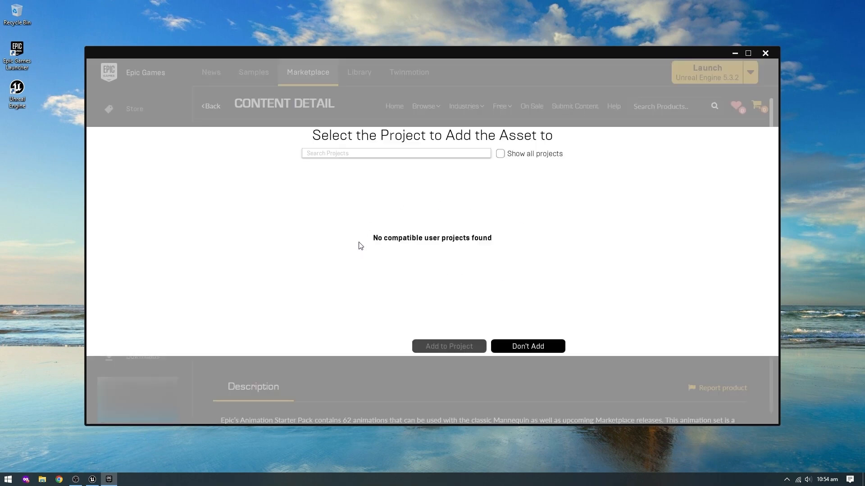
click(528, 347)
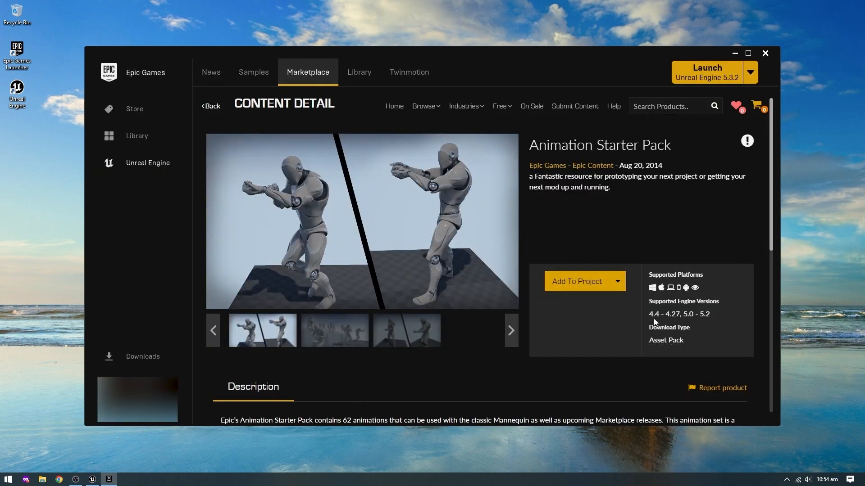
drag(653, 315, 713, 314)
click(708, 316)
- Add the Animation Starter Pack to the Shooter project, showing all projects and choosing version 5.2
click(583, 288)
click(500, 154)
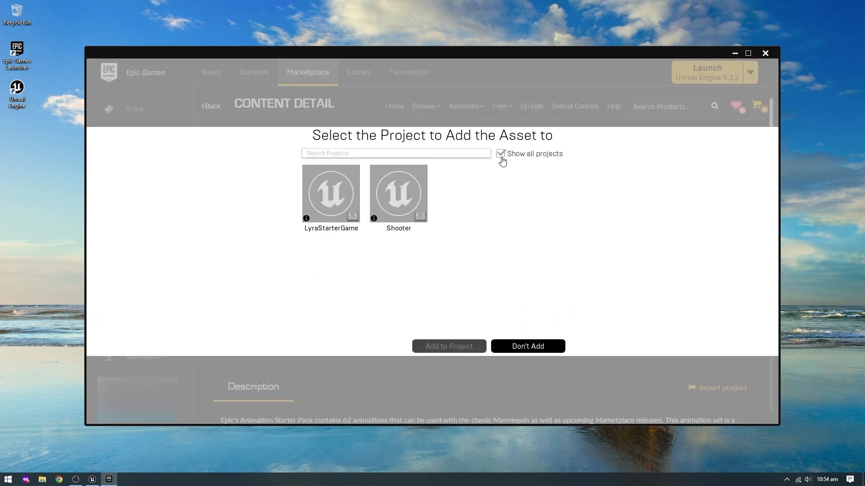
click(404, 199)
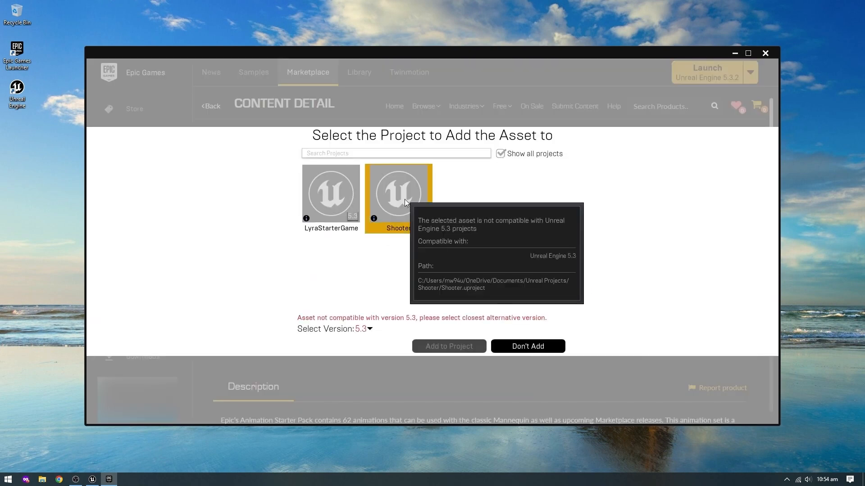
click(365, 332)
click(390, 415)
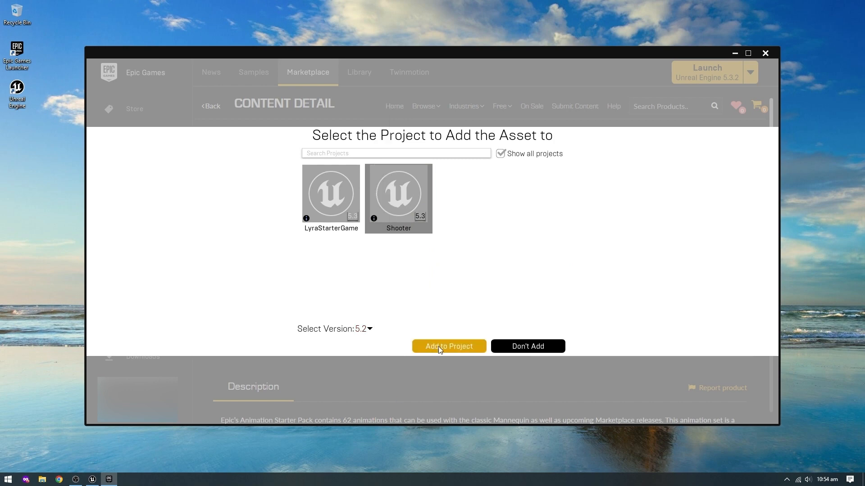
click(441, 347)
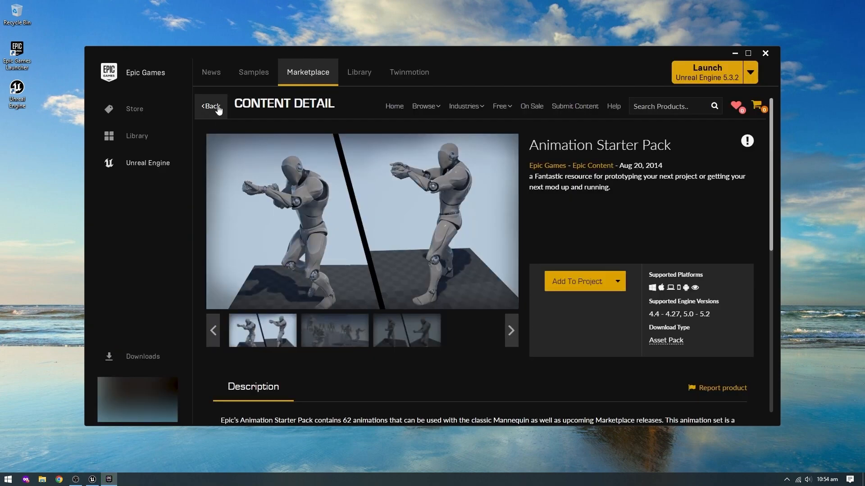
- Close the Epic Games Launcher, return to the Shooter project in Unreal Editor and collapse the MyContent folder
click(766, 53)
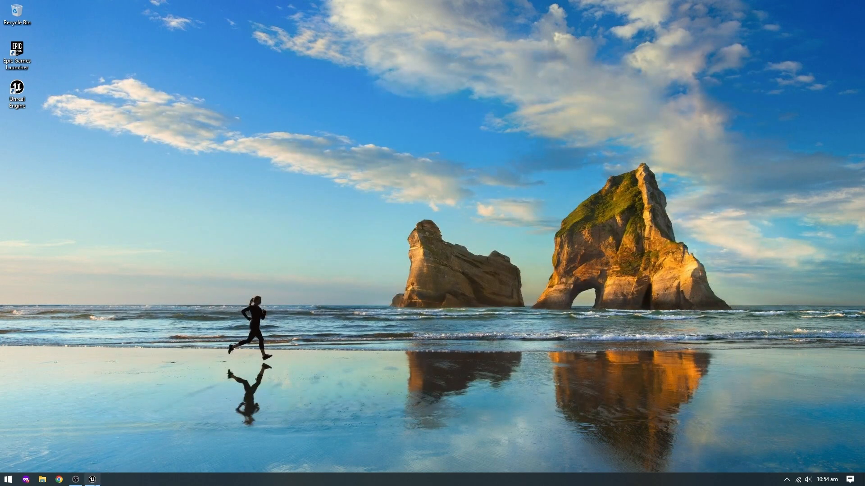
click(92, 479)
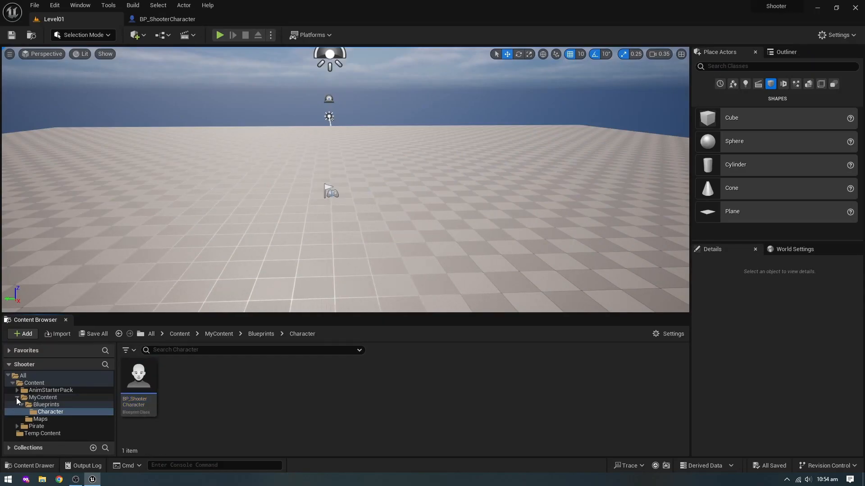
click(20, 398)
click(18, 398)
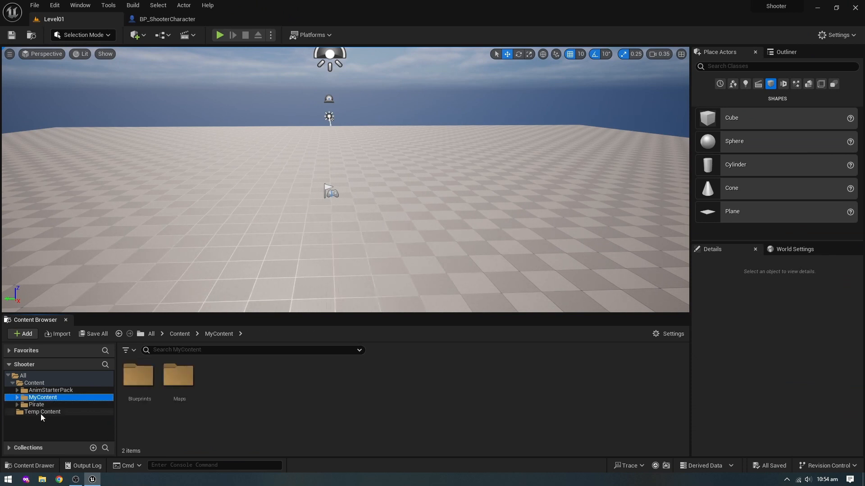
- Force-delete the Demoscene_UE4, Maps and Mesh_UE4 folders inside the Pirate folder
click(37, 405)
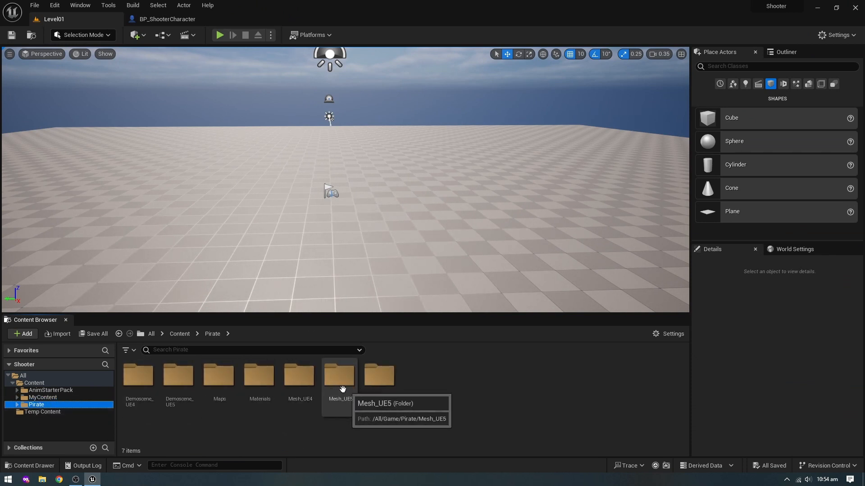
click(295, 383)
ctrl+click(217, 382)
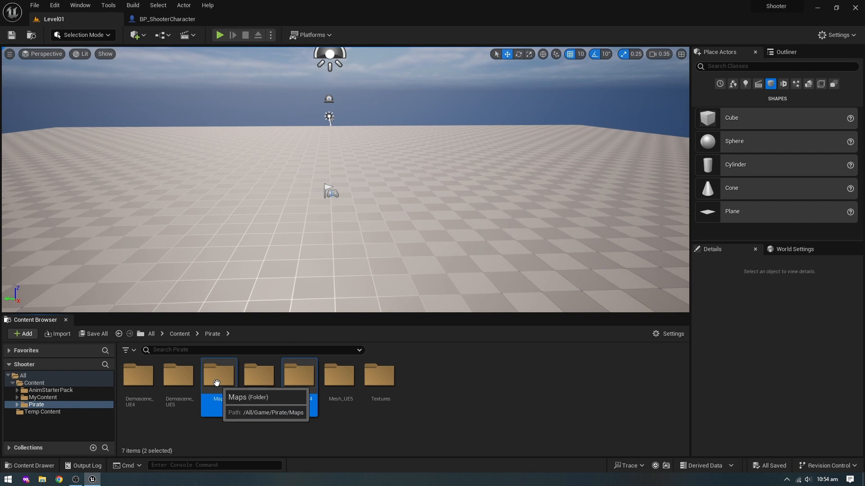
ctrl+click(138, 378)
key(Delete)
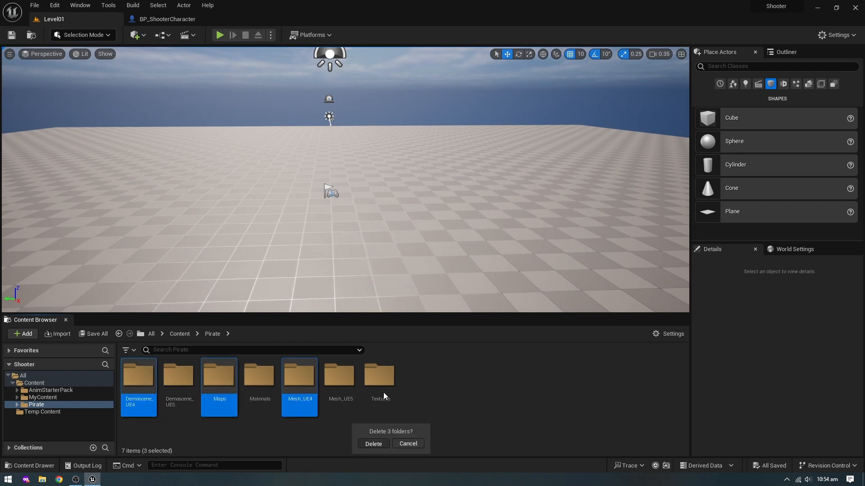
key(Return)
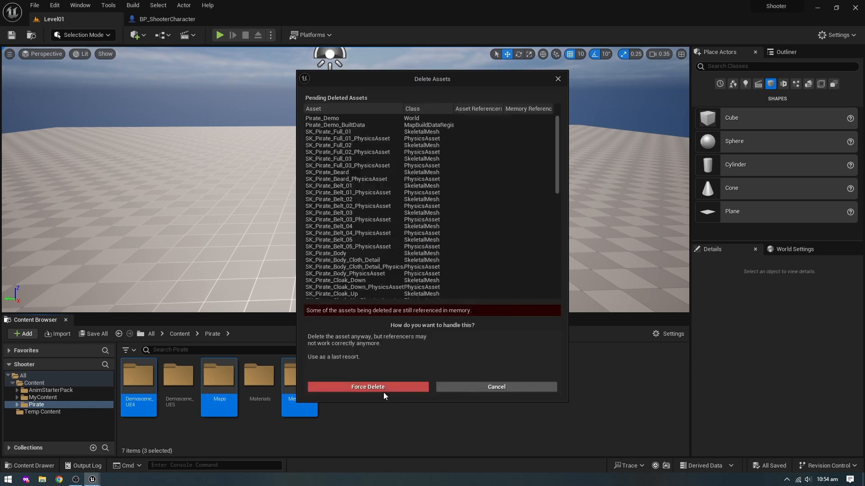
click(374, 390)
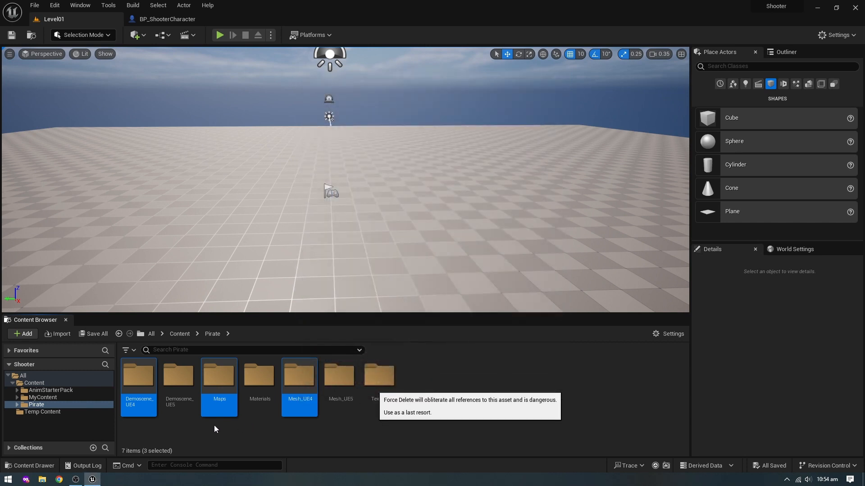
- Open the SKM_Pirate_Full_01 mesh from the Full folder of Mesh_UE5 and examine the skeleton assigned to it
double_click(220, 383)
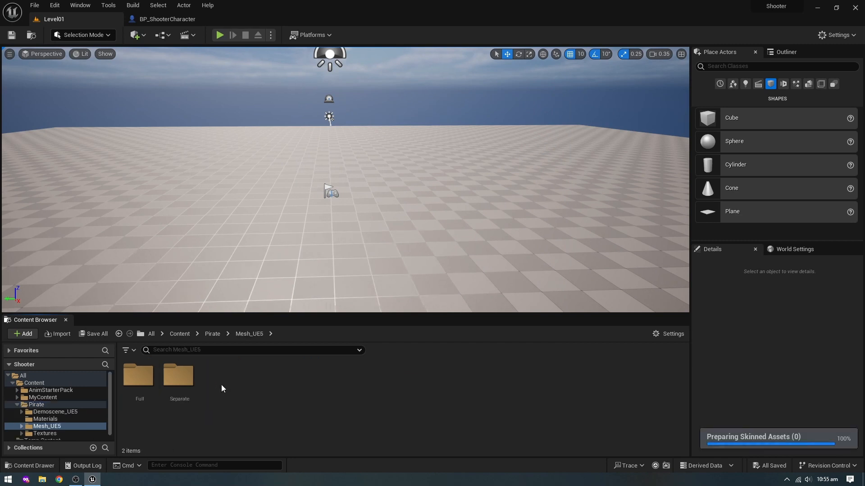
click(144, 383)
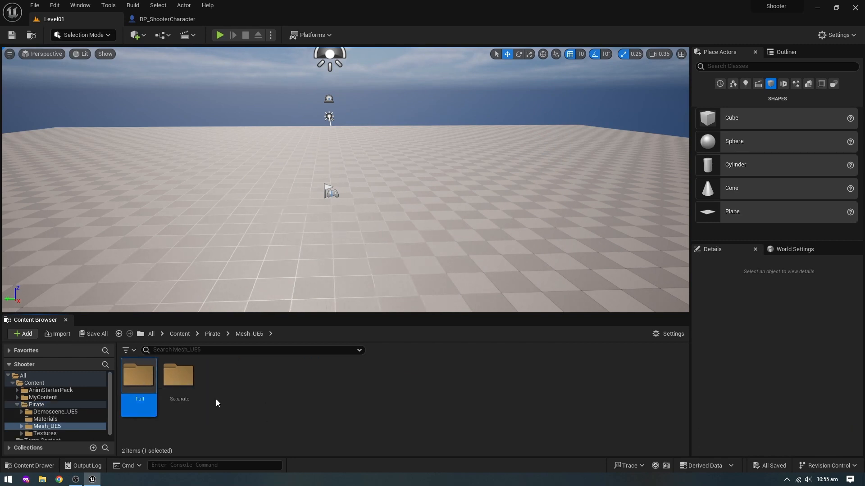
double_click(154, 398)
click(142, 377)
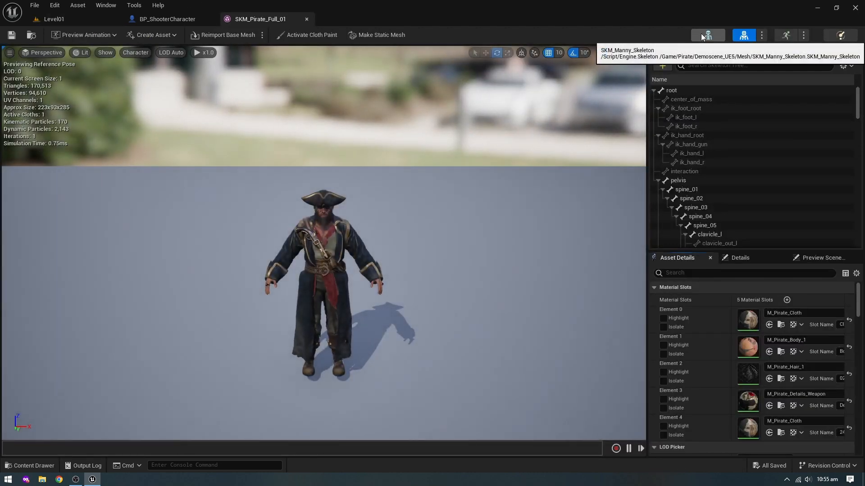
click(706, 34)
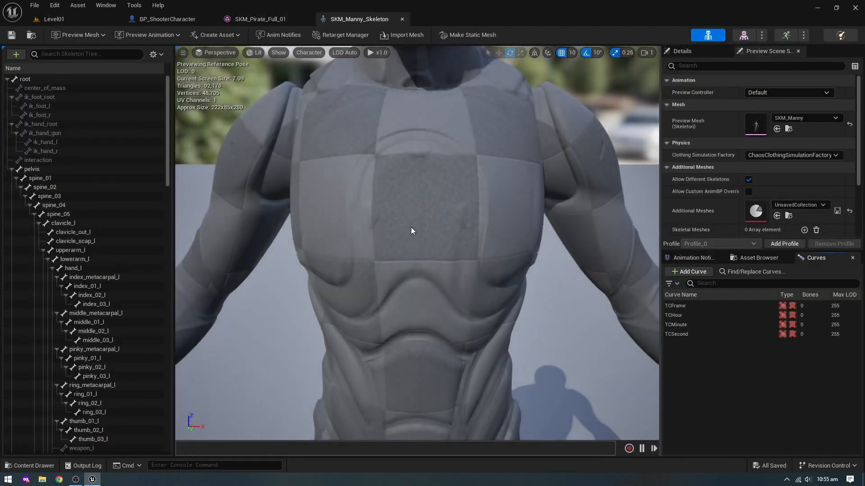
- Close the skeleton and pirate mesh editors and reorder the open documents so Level01 comes after BP_ShooterCharacter
click(403, 19)
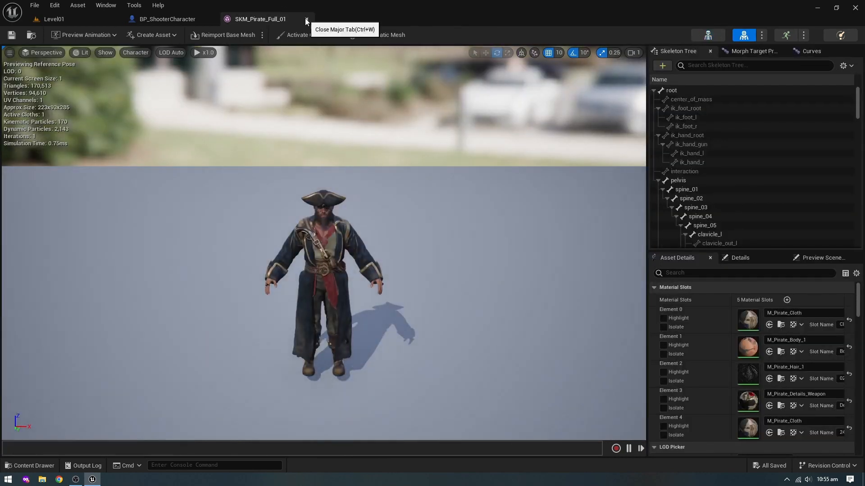
click(304, 19)
click(72, 19)
drag(63, 21, 139, 20)
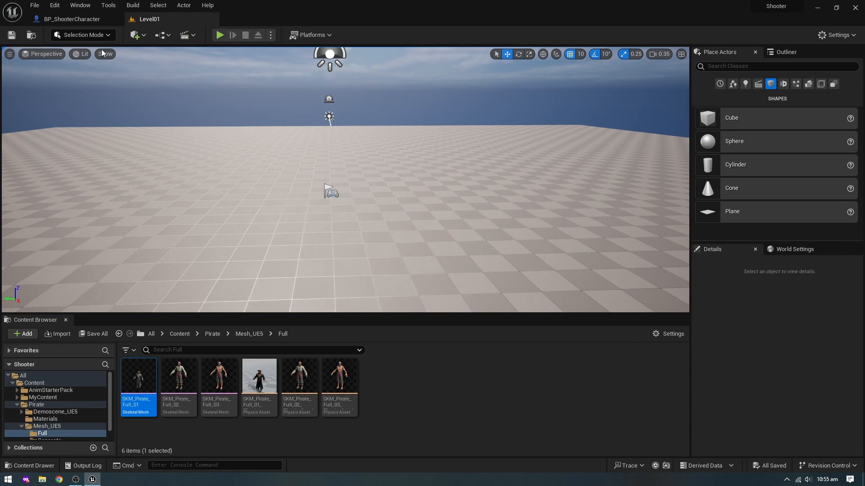
- Add the Third Person blueprint content pack to the project and close the content dialog
click(23, 336)
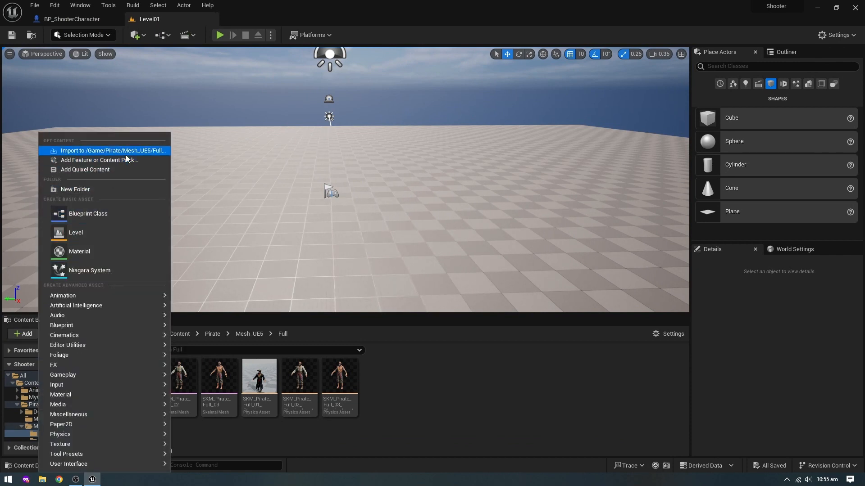
click(81, 160)
click(297, 197)
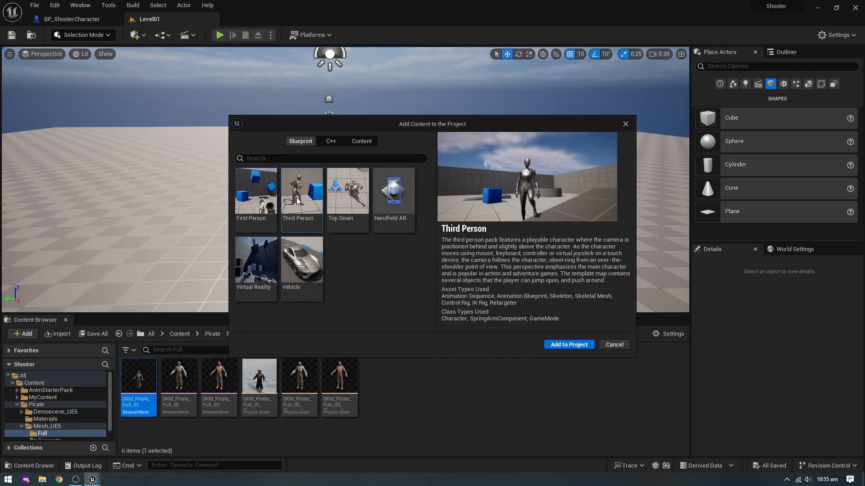
click(577, 345)
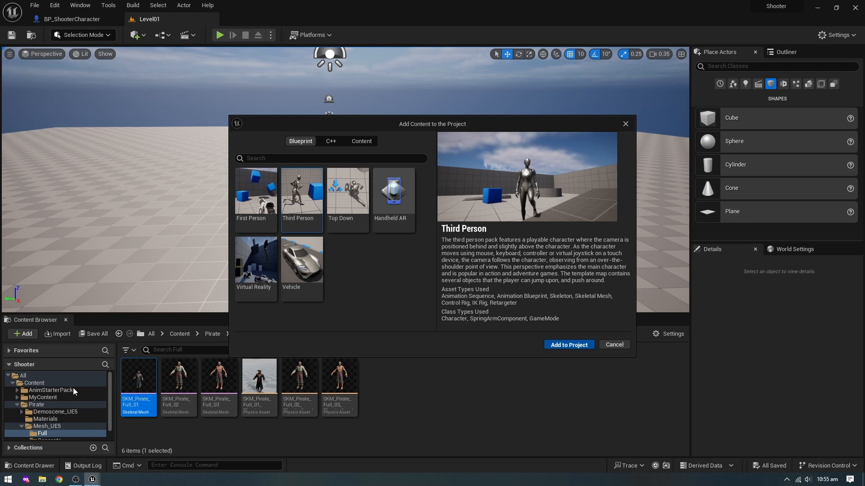
click(614, 345)
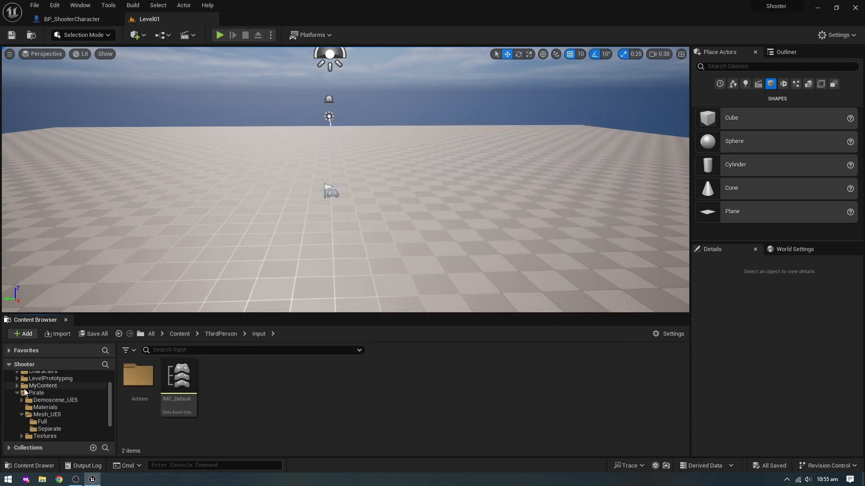
- Collapse the Pirate and ThirdPerson folders and delete the LevelPrototyping and ThirdPerson folders from the project content
click(17, 395)
click(17, 417)
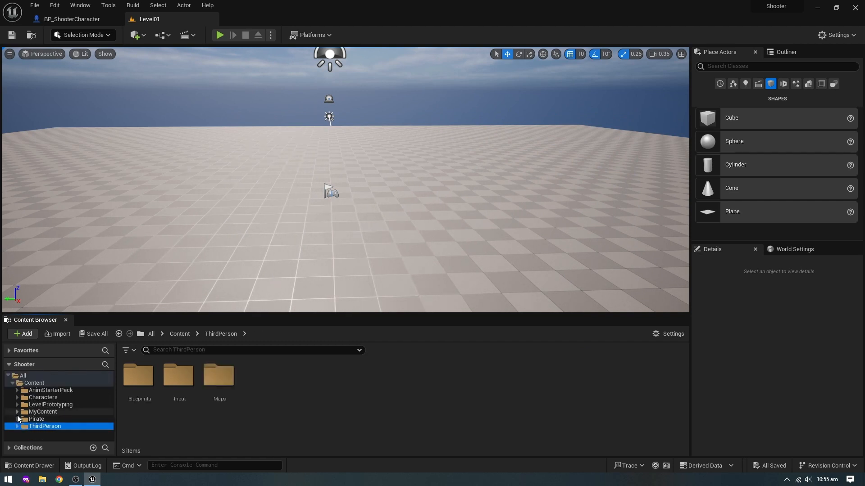
ctrl+click(60, 405)
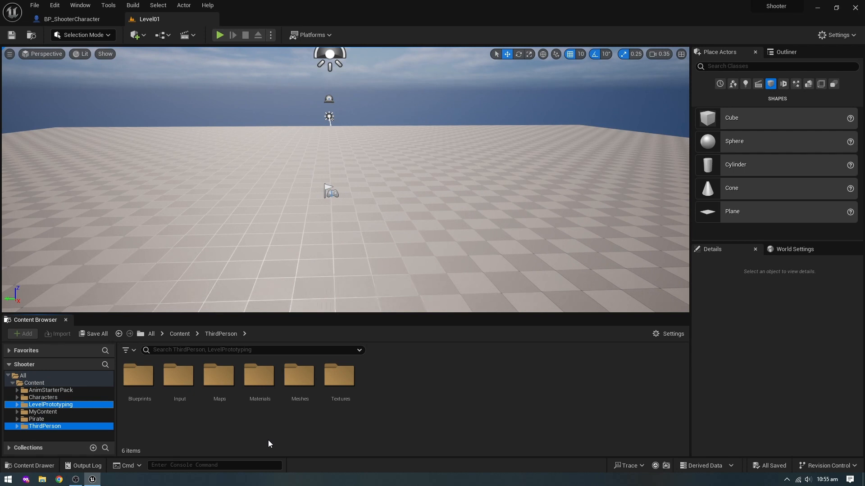
key(Delete)
click(289, 459)
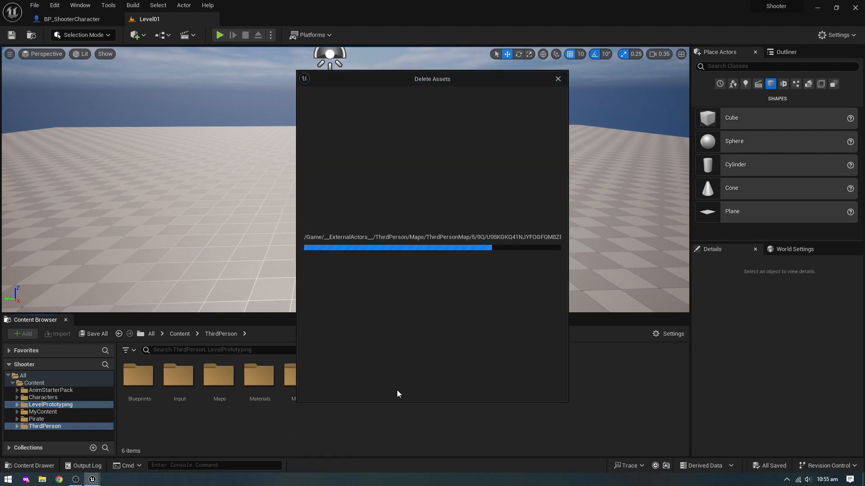
click(389, 390)
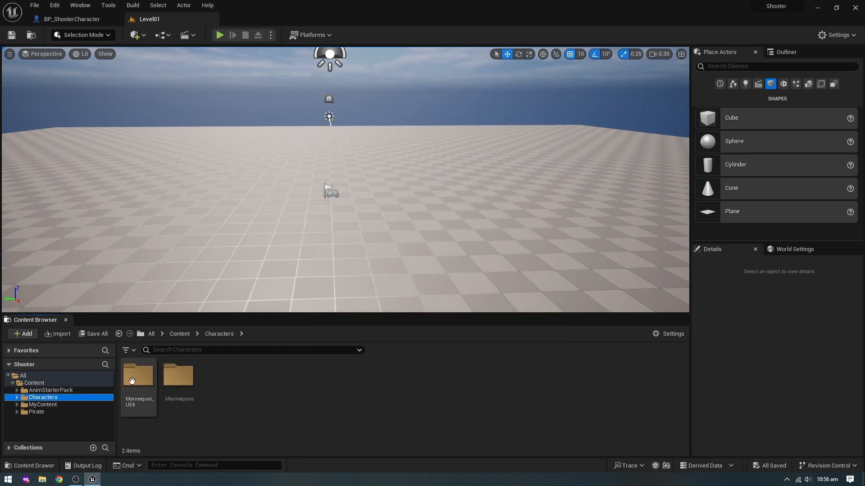
- Locate the SK_Mannequin skeleton in the Meshes folder of Characters > Mannequins and collapse the Mannequins folder
double_click(178, 379)
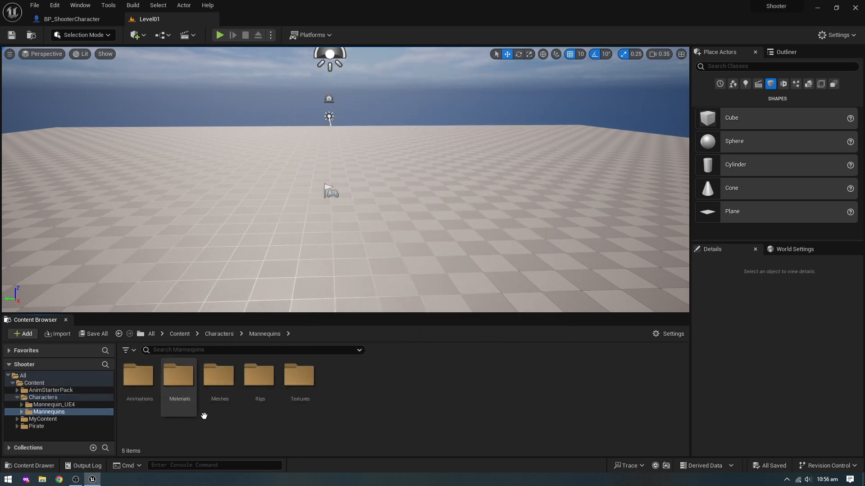
double_click(234, 386)
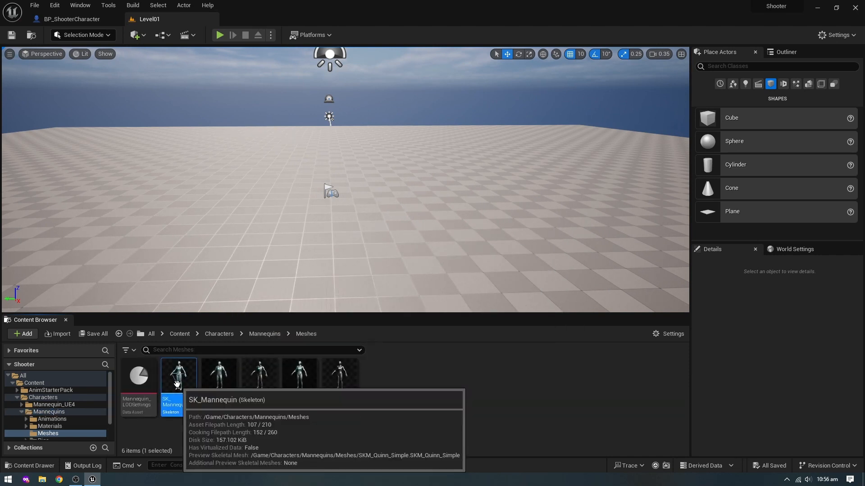
click(22, 411)
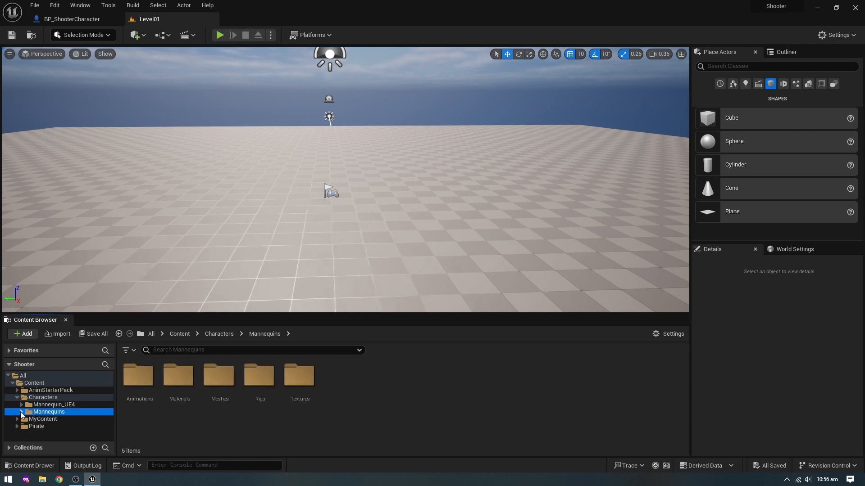
- Delete SKM_Manny_Skeleton from Pirate > Demoscene_UE5 > Mesh, replacing its references with SK_Mannequin and saving the affected assets
click(36, 426)
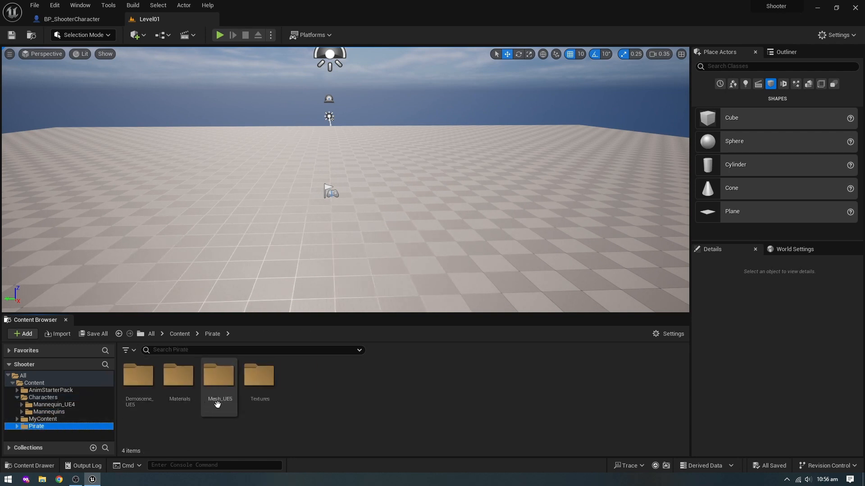
double_click(143, 386)
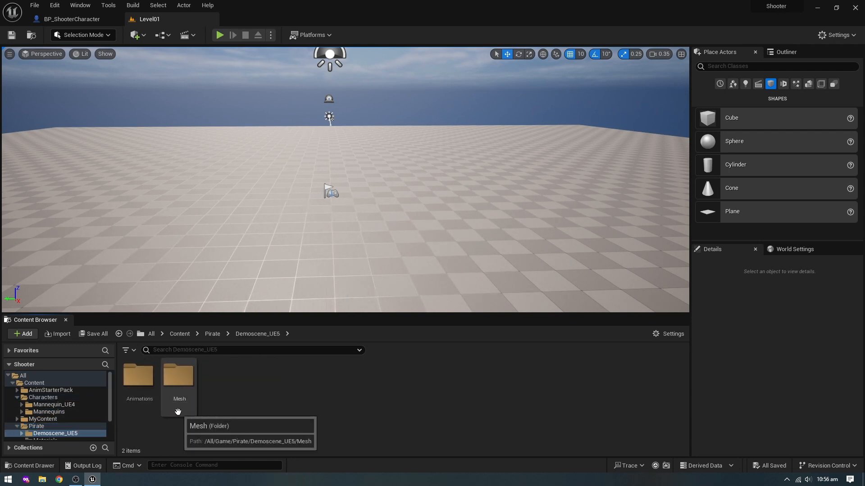
double_click(179, 383)
click(185, 388)
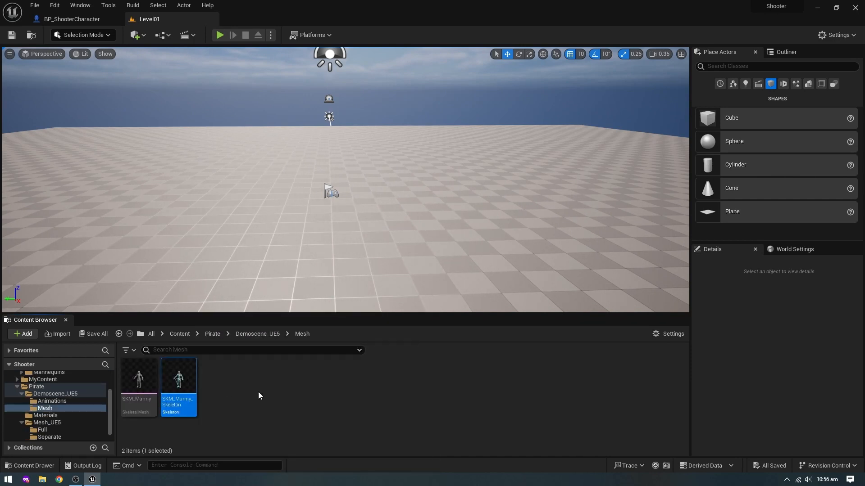
key(Delete)
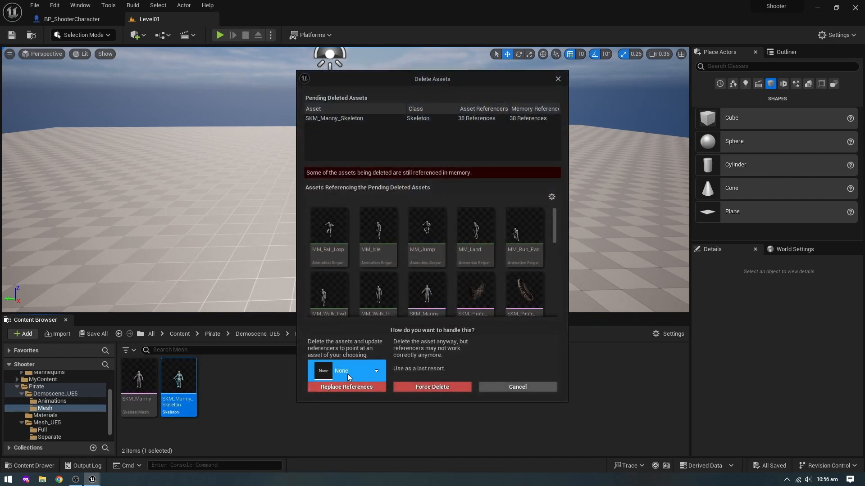
click(348, 372)
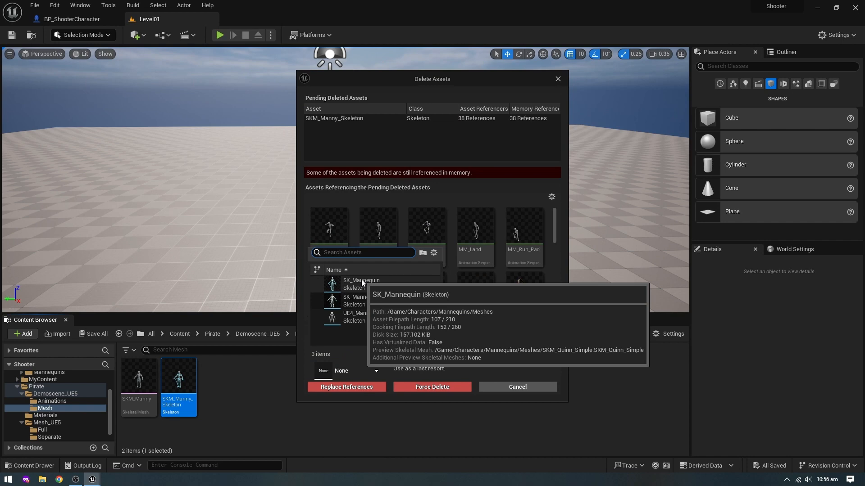
click(361, 281)
click(347, 387)
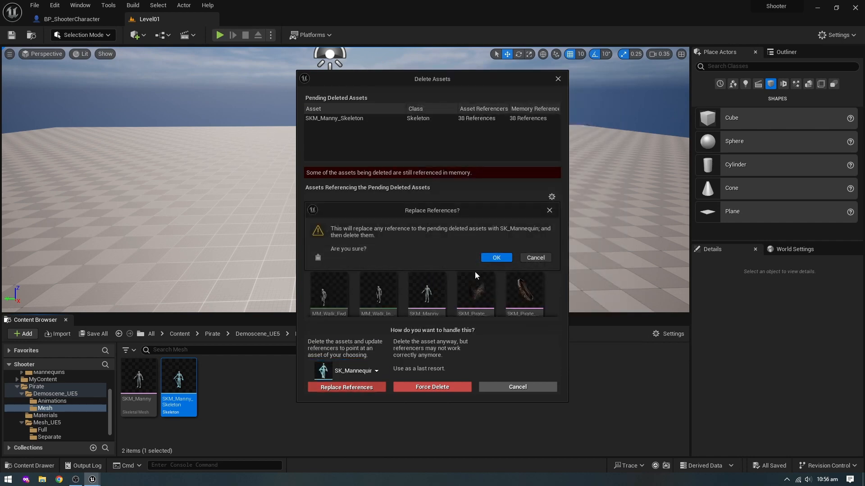
click(496, 258)
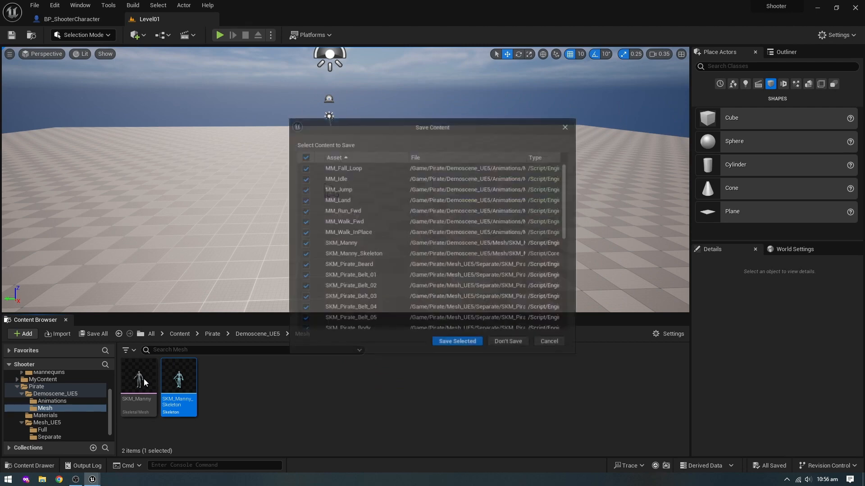
click(457, 343)
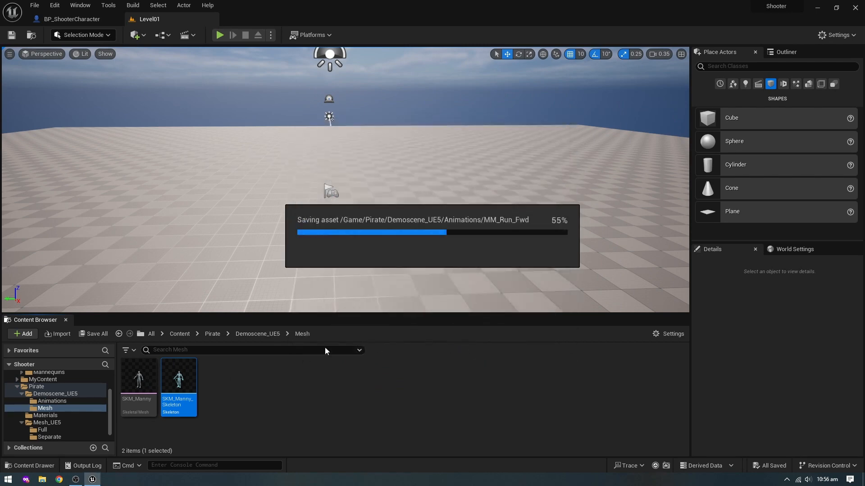
- Delete the remaining SKM_Manny skeletal mesh from the Demoscene_UE5 Mesh folder
click(134, 377)
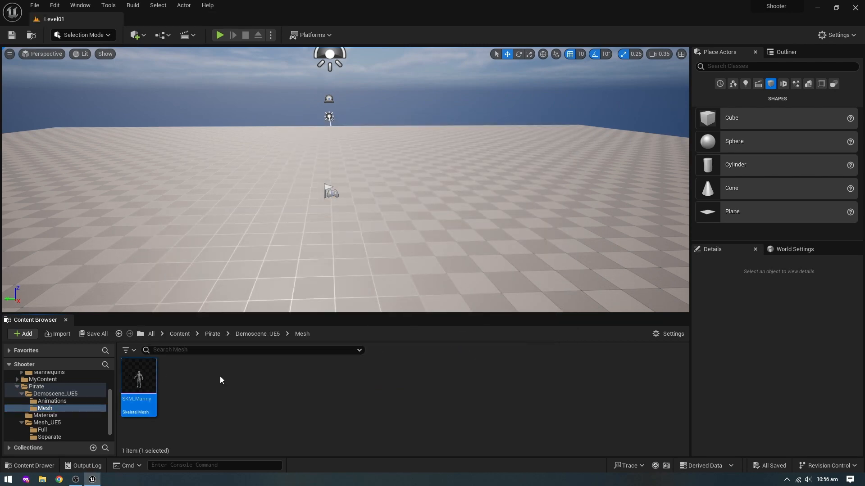
key(Delete)
click(380, 388)
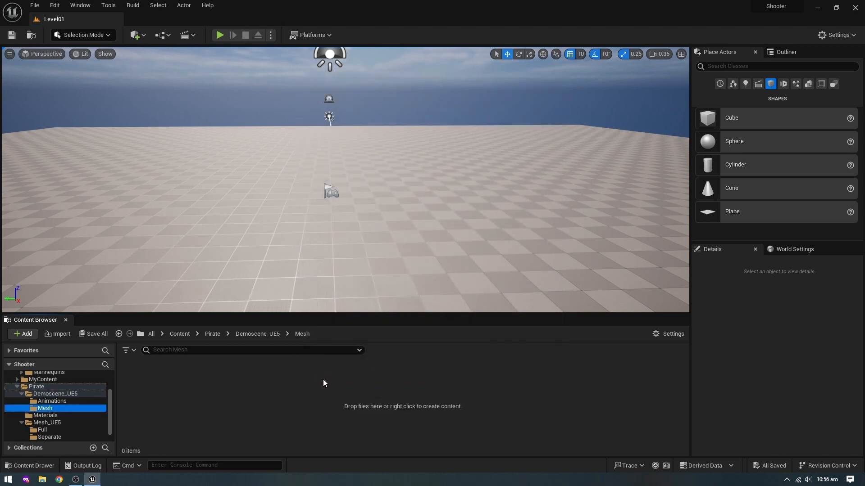
- Delete the Demoscene_UE5 folder from the Pirate folder
click(31, 388)
click(139, 380)
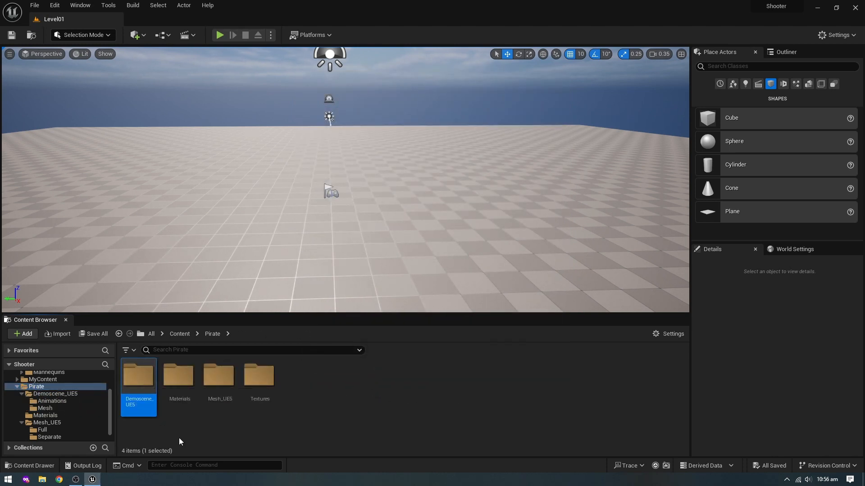
click(57, 393)
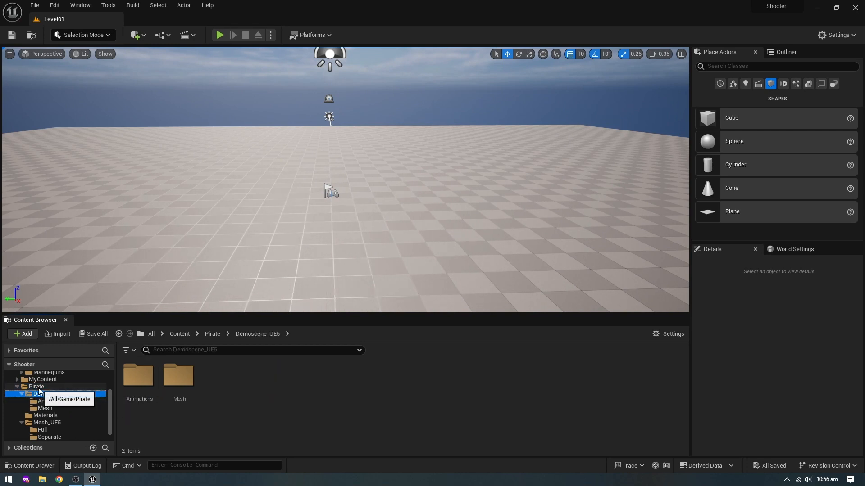
click(39, 388)
click(139, 382)
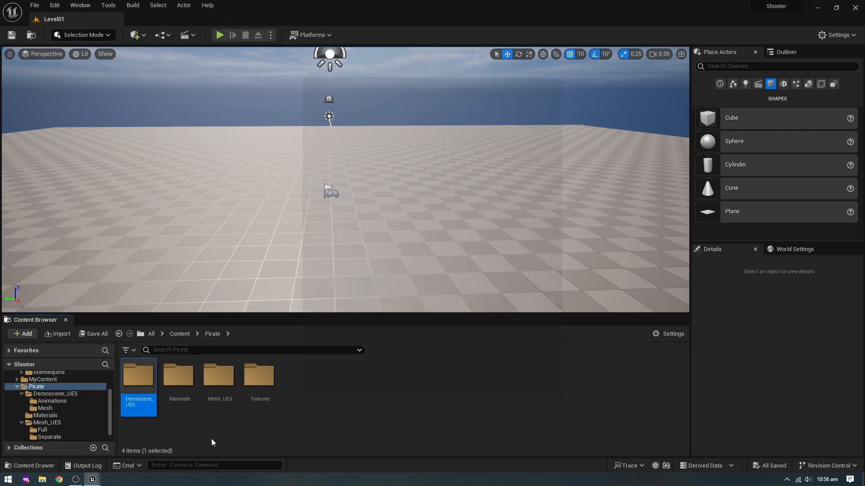
key(Delete)
click(394, 388)
- Open the SKM_Pirate_Full_01 mesh from Pirate > Mesh_UE5 > Full and its SK_Mannequin skeleton
double_click(179, 383)
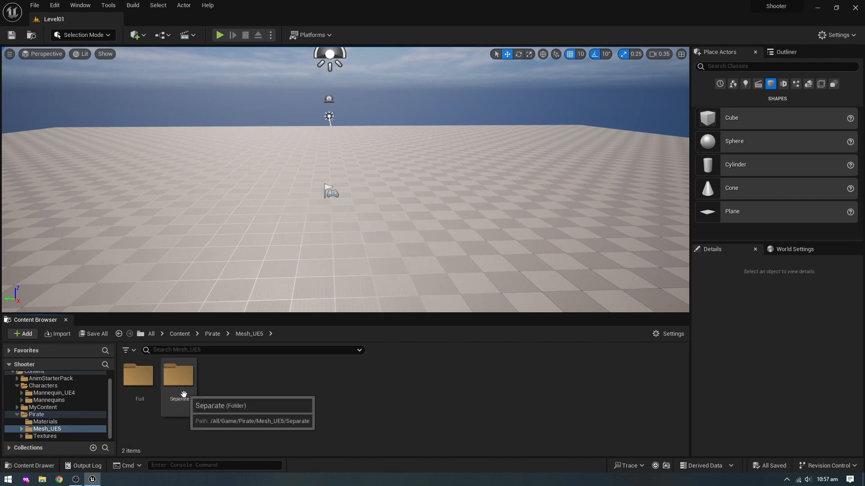
double_click(139, 379)
click(141, 375)
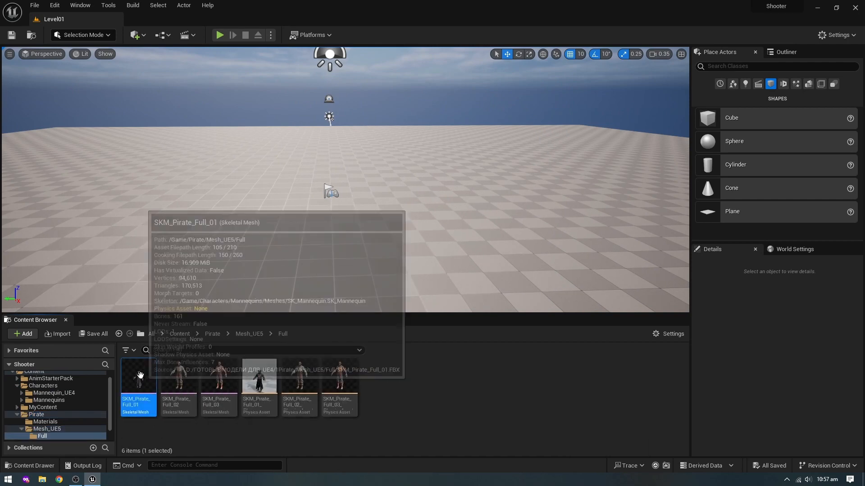
double_click(140, 375)
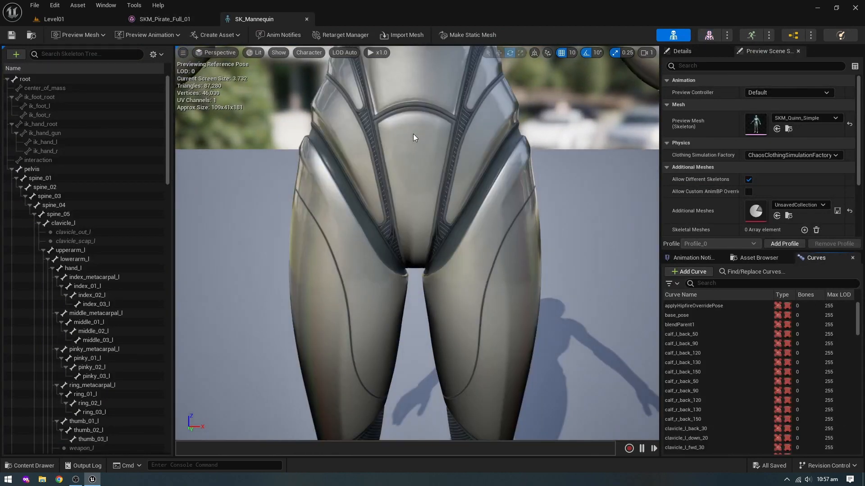
- Apply SKM_Manny as the preview mesh of the SK_Mannequin skeleton, save it, and close the skeleton and pirate mesh editors
click(801, 119)
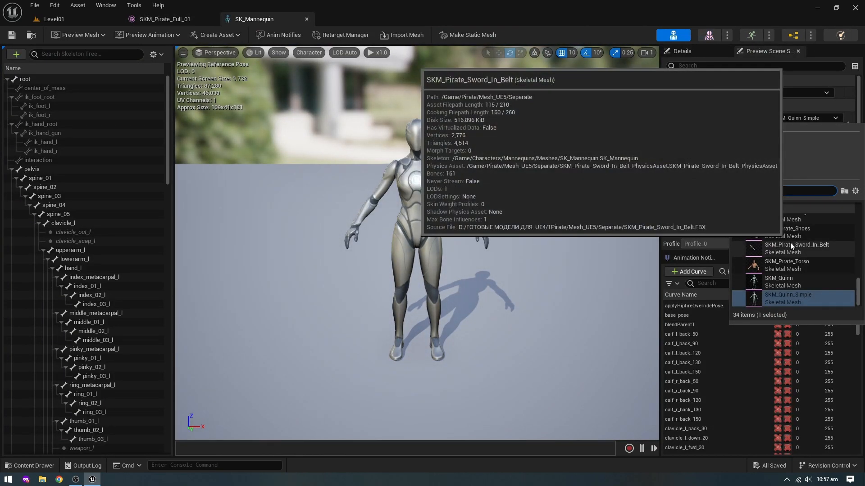
text(mann)
click(798, 221)
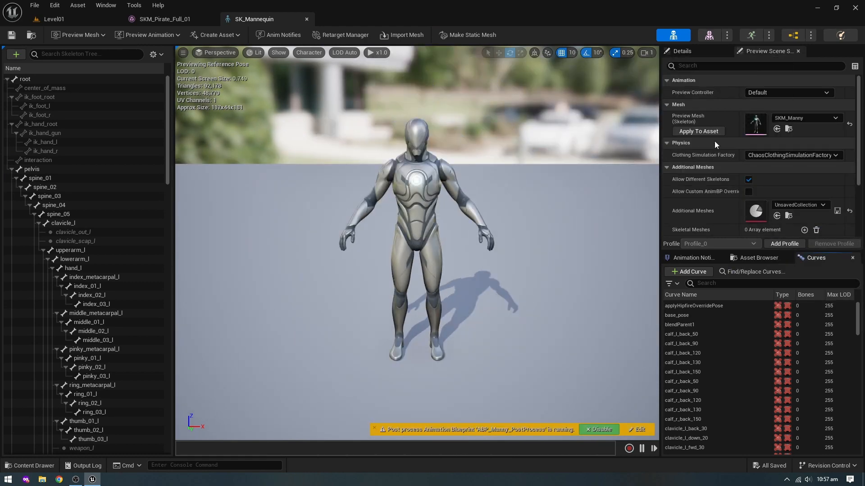
click(699, 131)
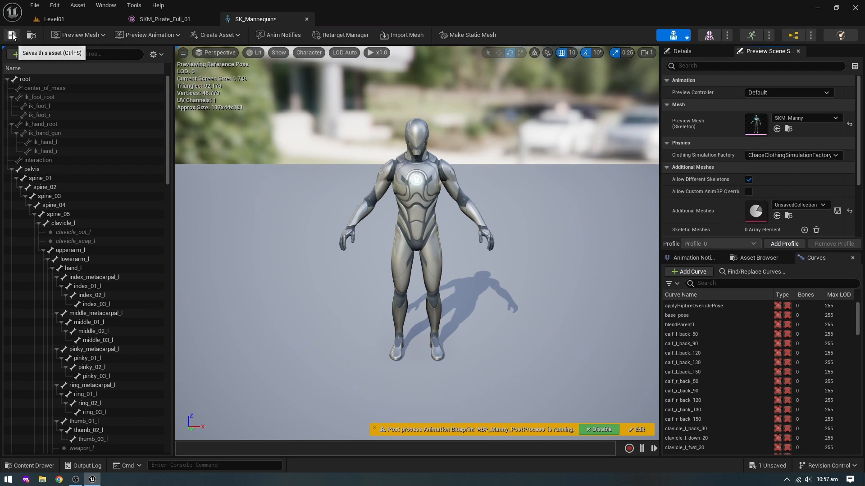
click(307, 19)
click(211, 19)
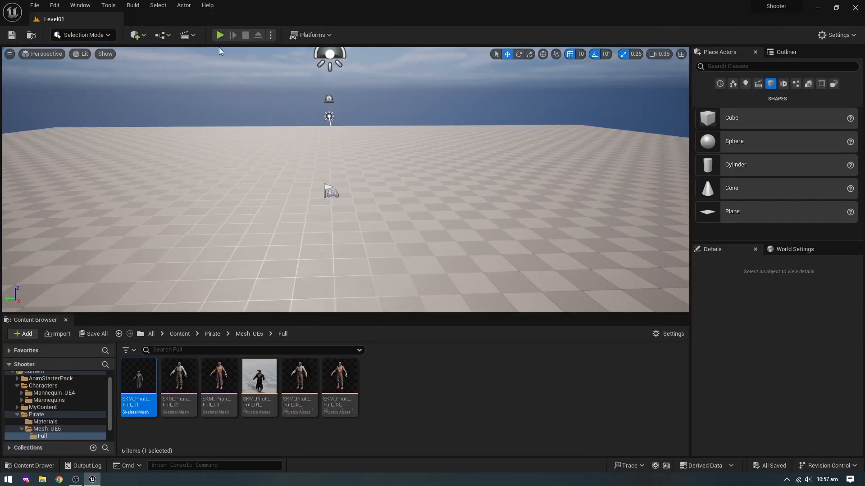
- Collapse the Pirate folder and preview the Aim_Space_Hip animation from AnimStarterPack, closing its editor when done
click(17, 414)
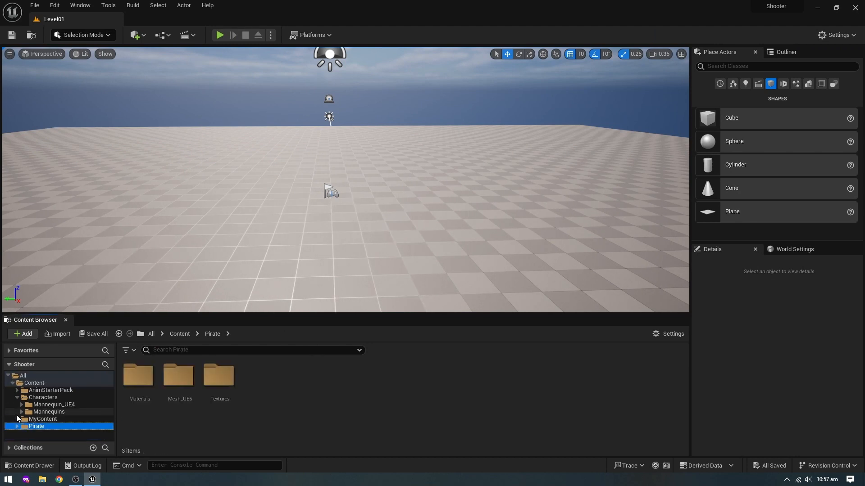
click(57, 391)
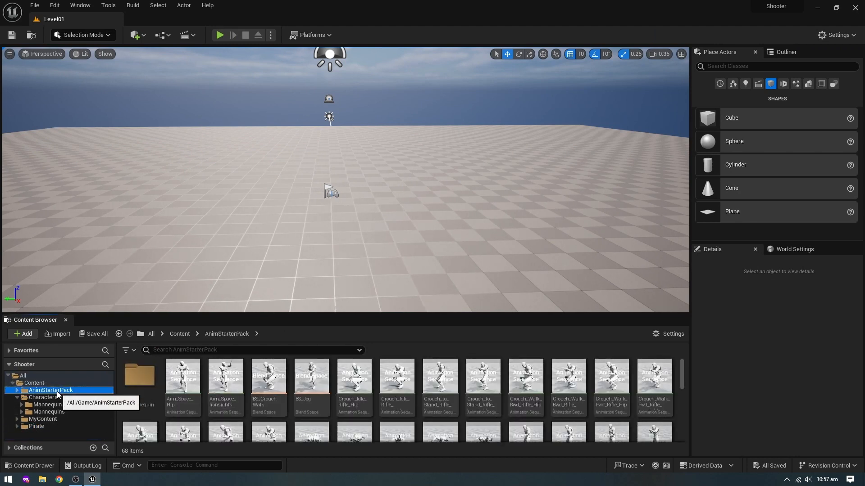
click(195, 381)
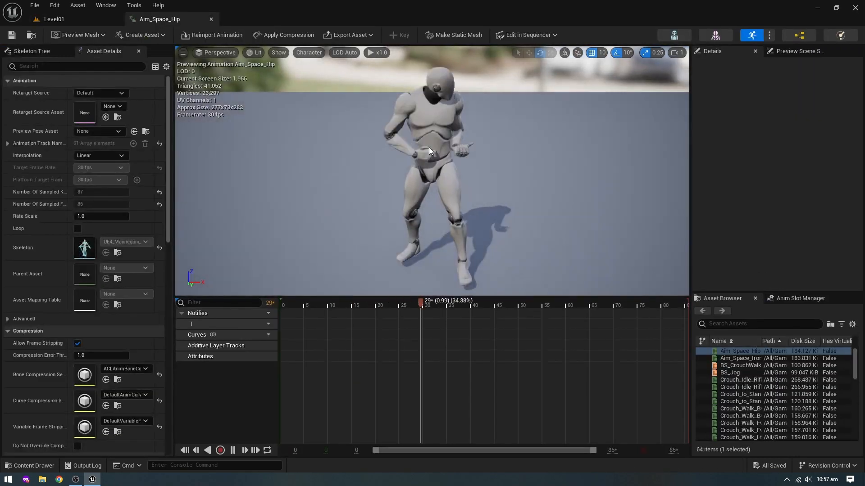
click(211, 19)
- Delete BS_CrouchWalk, BS_Jog, Showcase, Ue4ASP_Character and UE4ASP_HeroTPP_AnimBlueprint from the AnimStarterPack folder
click(280, 380)
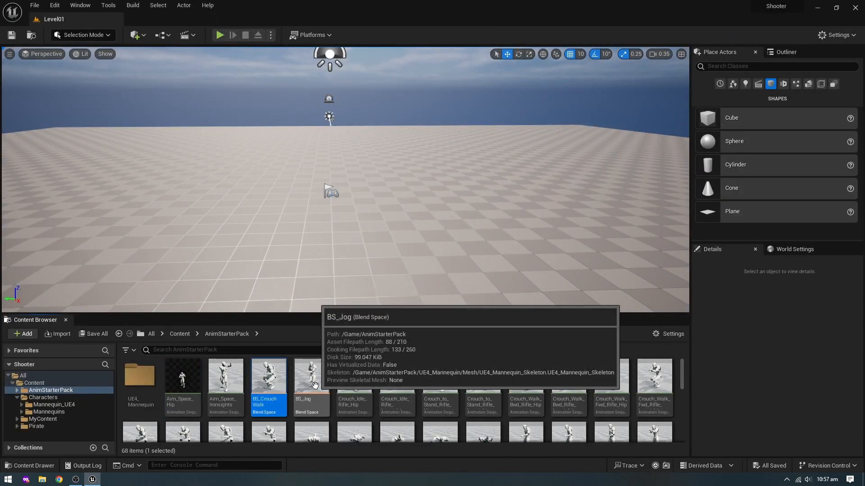
scroll(315, 386, down, 6)
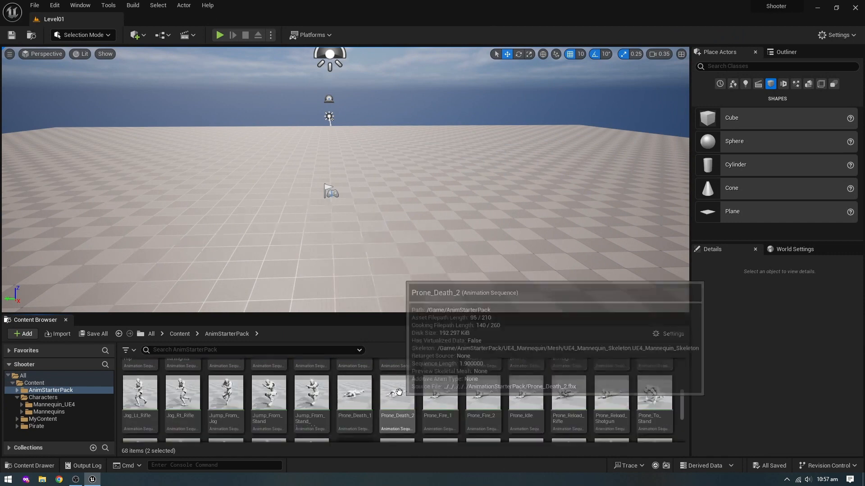
ctrl+click(354, 399)
ctrl+click(569, 399)
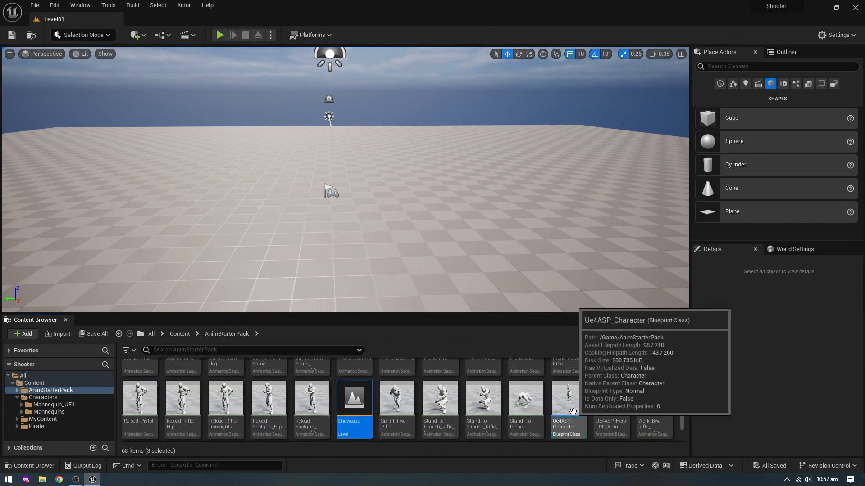
ctrl+click(609, 409)
scroll(610, 409, down, 1)
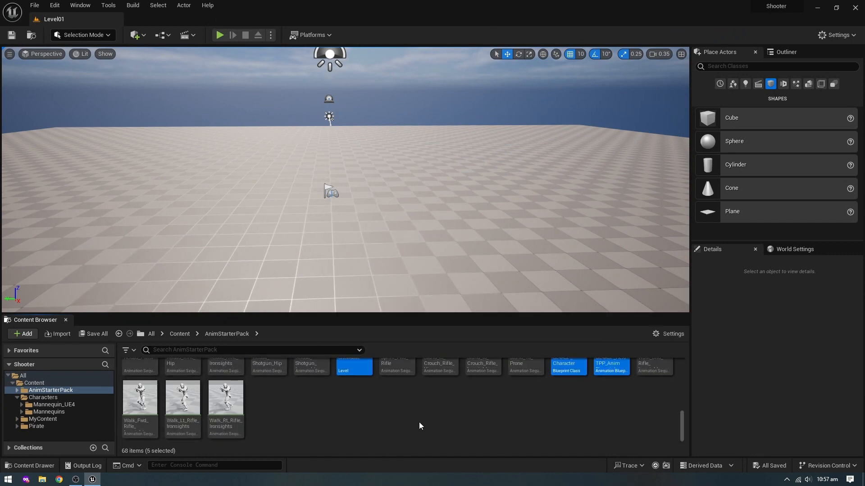
right_click(363, 369)
mouse_move(414, 257)
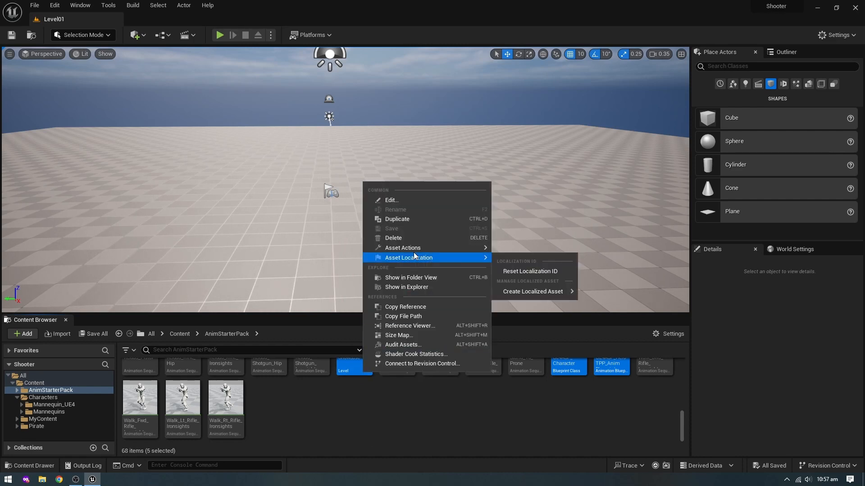
click(414, 237)
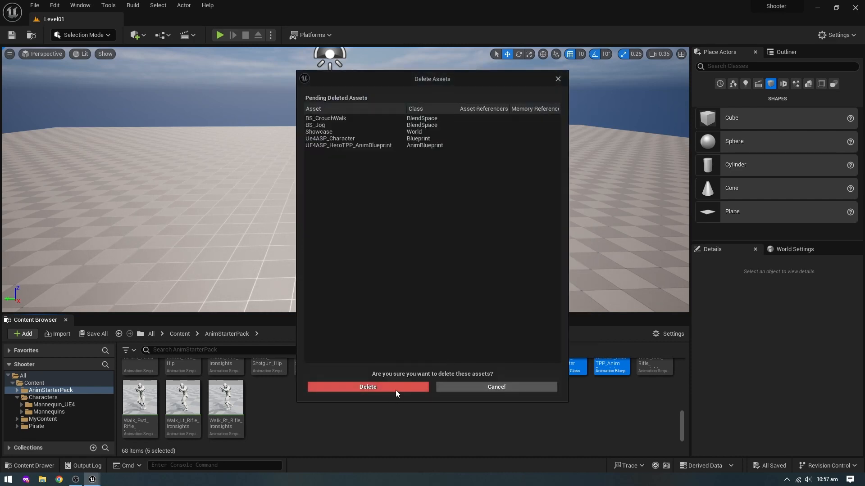
click(367, 387)
- Locate the UE4 mannequin skeletons in AnimStarterPack > UE4_Mannequin > Mesh and Characters > Mannequin_UE4 > Meshes
scroll(305, 415, up, 3)
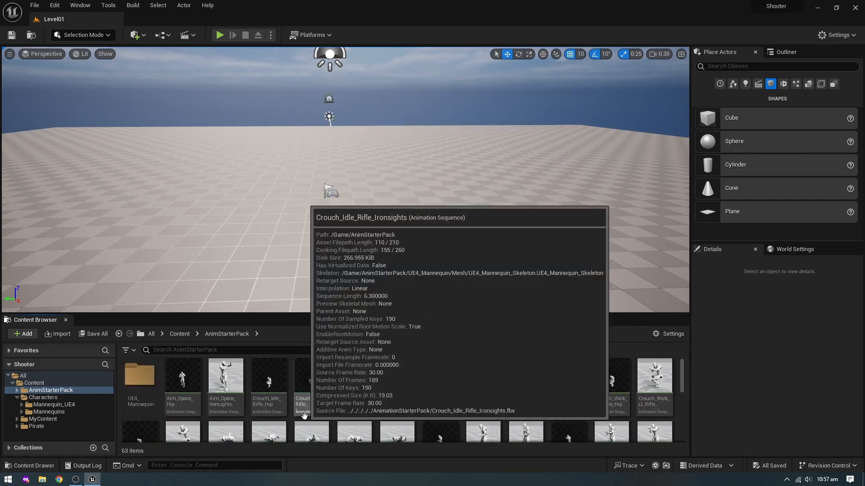
double_click(140, 376)
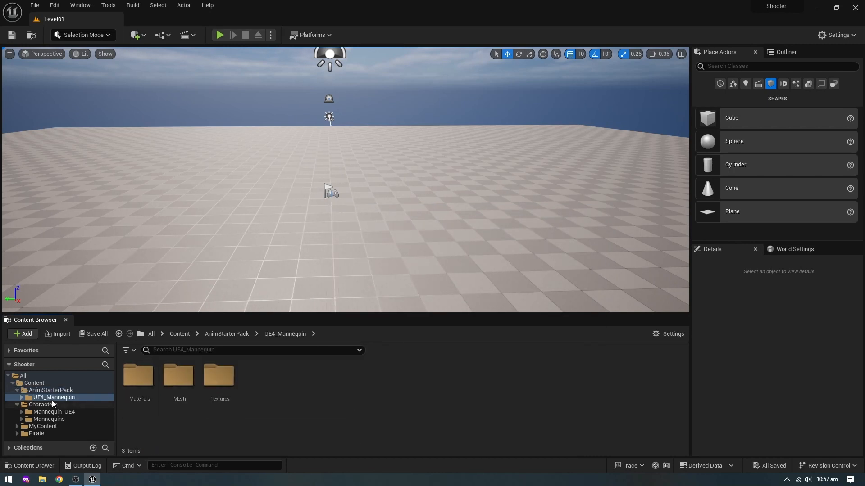
double_click(179, 383)
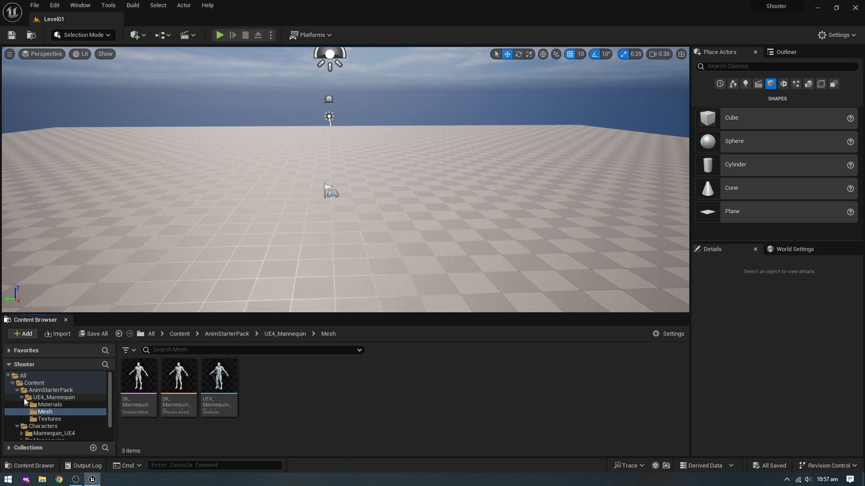
click(38, 426)
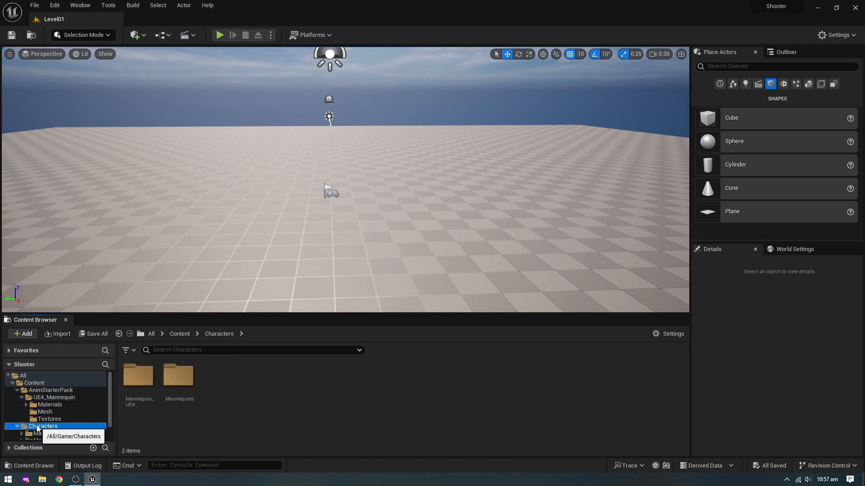
double_click(138, 384)
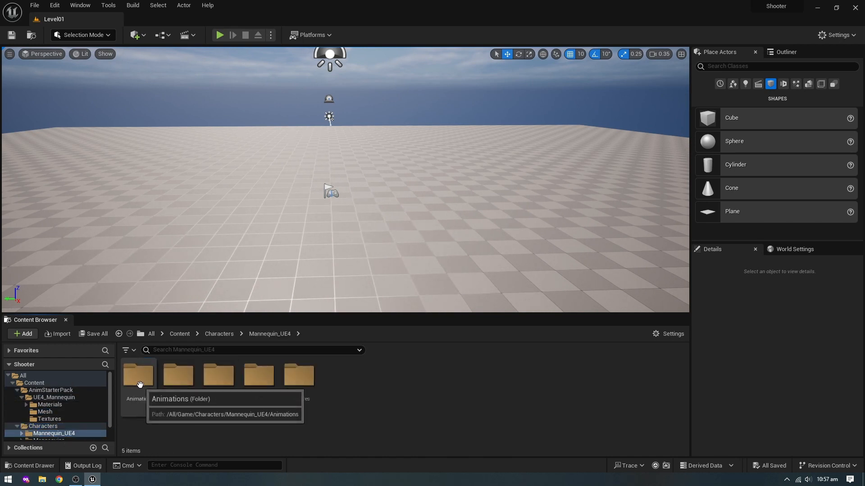
double_click(222, 384)
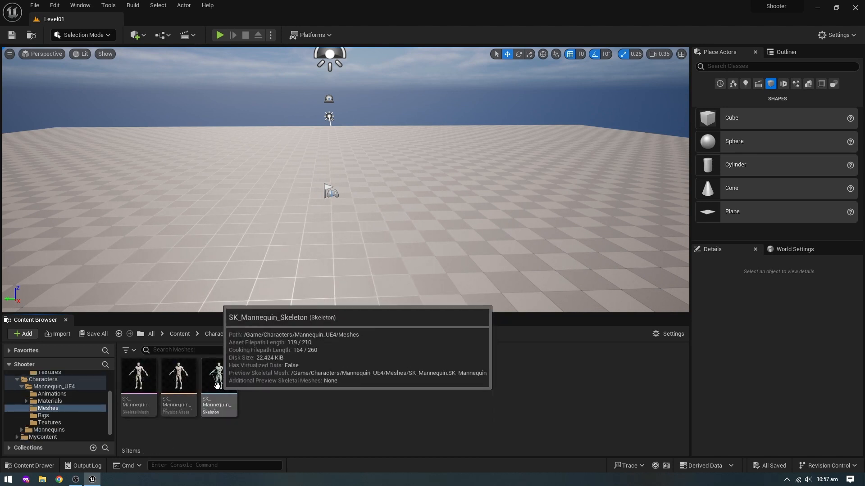
- Inspect SK_Mannequin_Skeleton from Characters > Mannequin_UE4 > Meshes in the skeleton editor, closing the editor when done
click(220, 377)
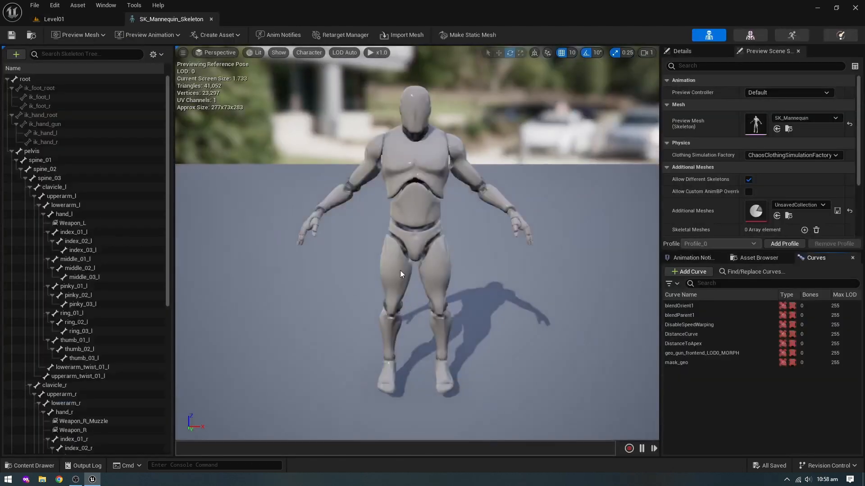
click(211, 19)
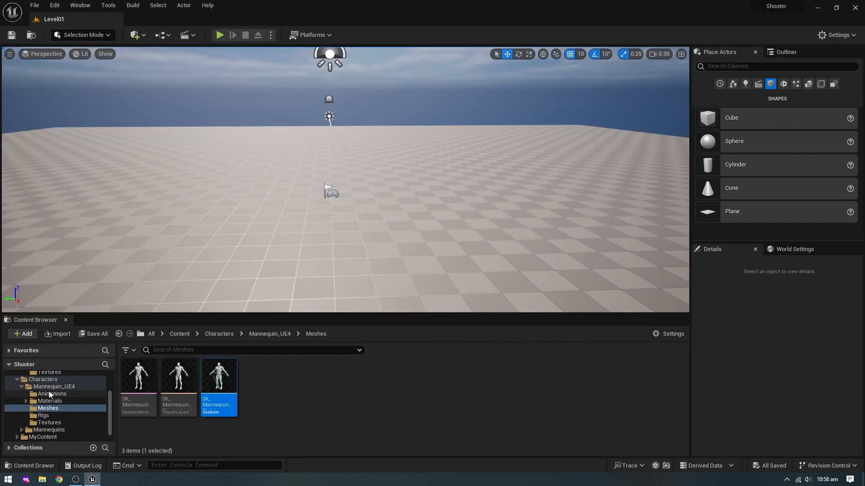
- Delete UE4_Mannequin_Skeleton from AnimStarterPack > UE4_Mannequin > Mesh, replacing its references with SK_Mannequin_Skeleton, and save the affected assets
scroll(50, 395, up, 1)
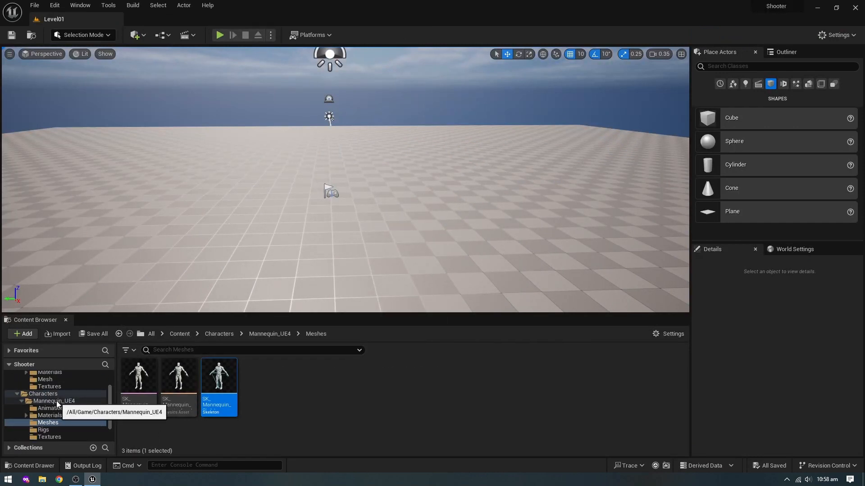
scroll(55, 401, up, 2)
click(55, 395)
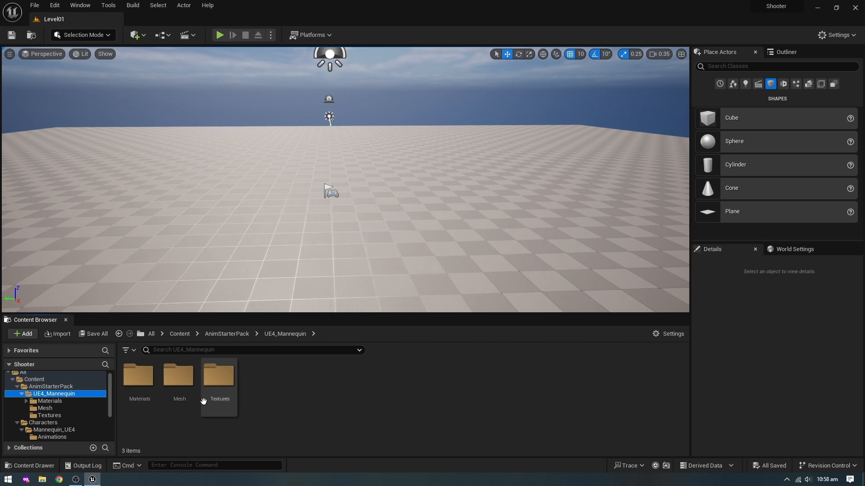
double_click(179, 378)
click(225, 381)
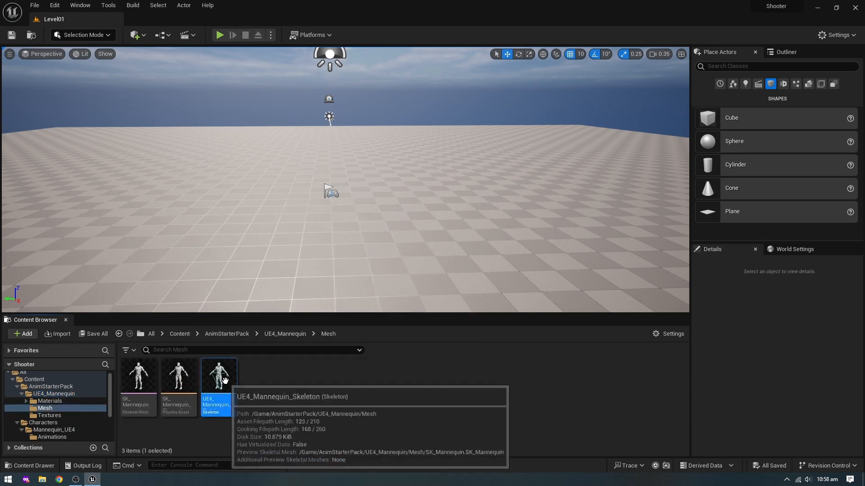
key(Delete)
click(339, 372)
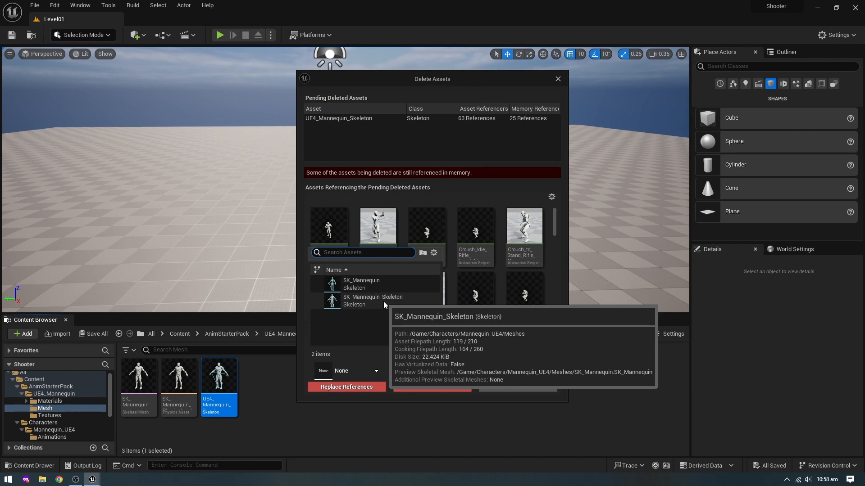
click(383, 301)
click(350, 388)
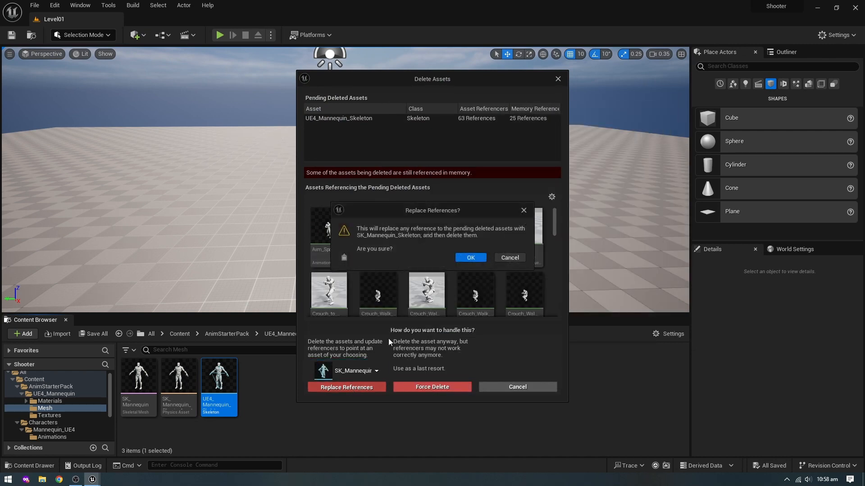
click(466, 258)
click(433, 345)
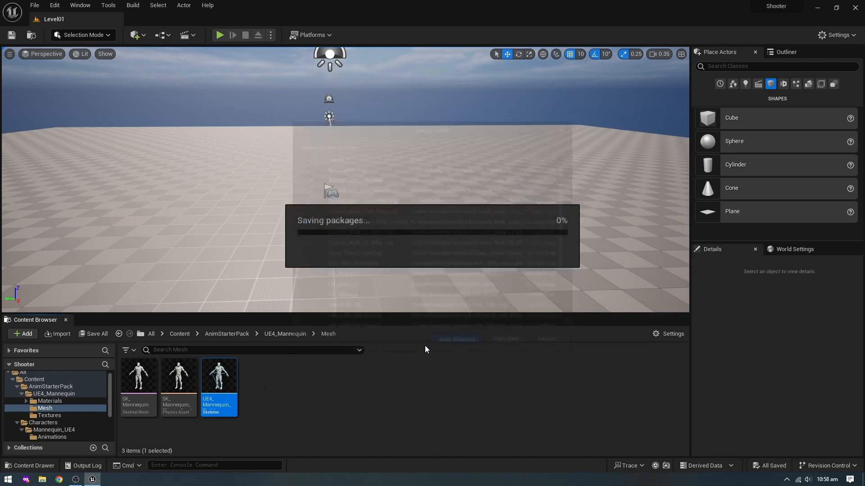
- Delete SK_Mannequin_PhysicsAsset from the Mesh folder, replacing its references with the SK_Mannequin_PhysicsAsset in Characters/Mannequin_UE4/Meshes, and save the affected assets
click(190, 382)
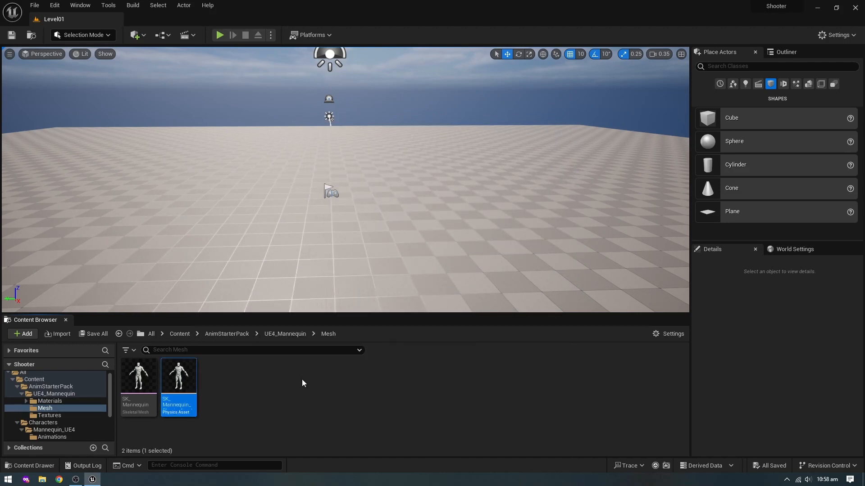
key(Delete)
click(361, 371)
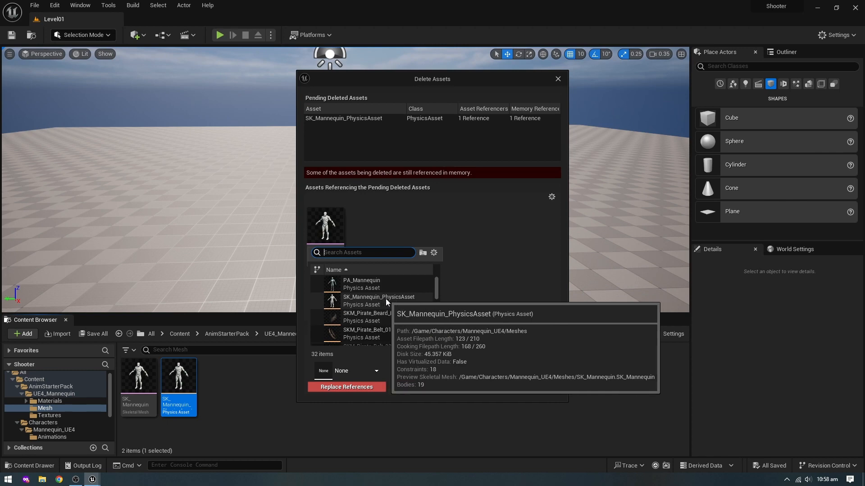
click(390, 299)
click(351, 388)
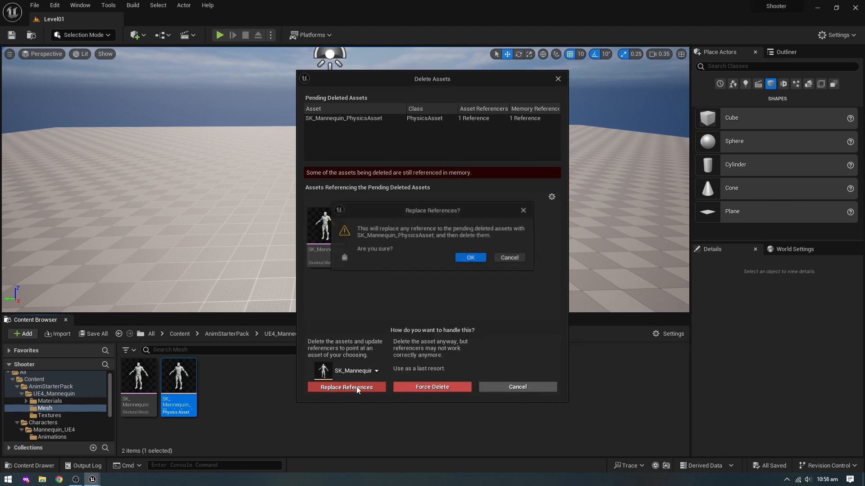
click(472, 258)
click(451, 341)
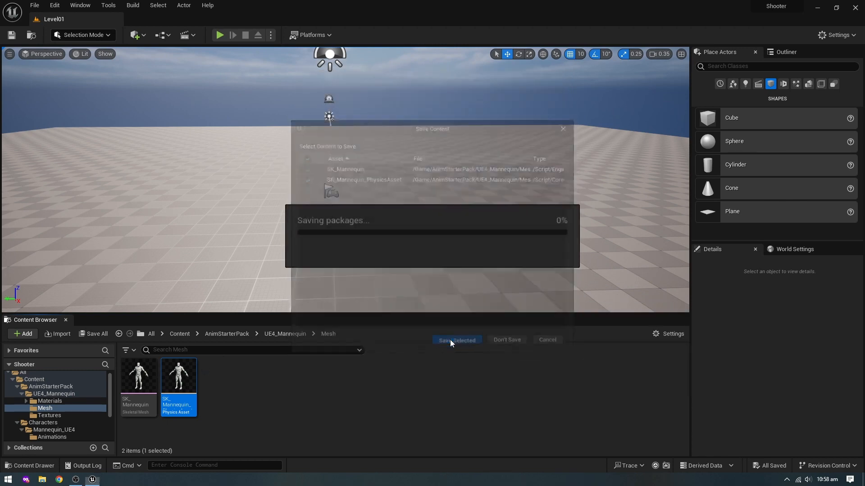
- Delete the remaining SK_Mannequin skeletal mesh from AnimStarterPack's Mesh folder
click(126, 381)
key(Delete)
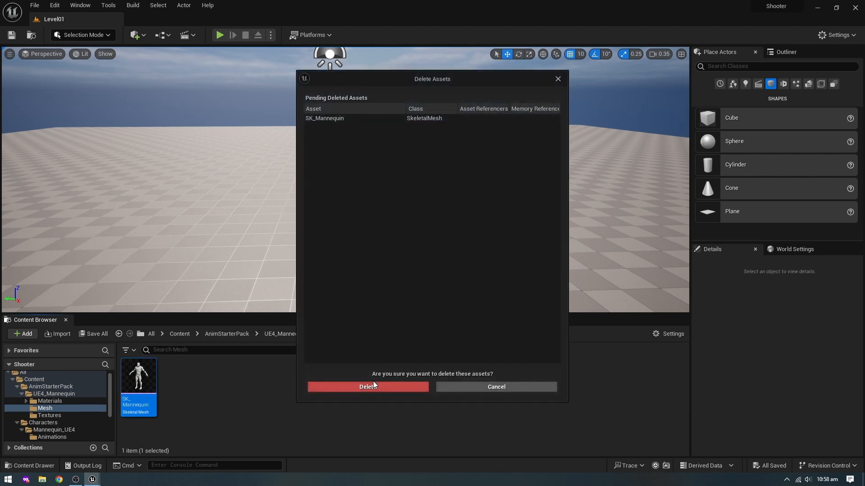
click(373, 386)
- Select every animation sequence in AnimStarterPack except the UE4_Mannequin folder, save them all through the Property Matrix, and close it
click(45, 394)
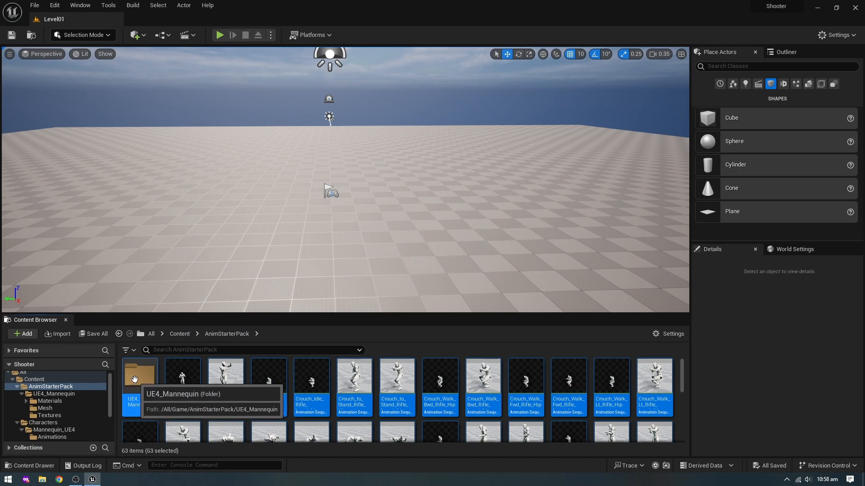
ctrl+click(134, 380)
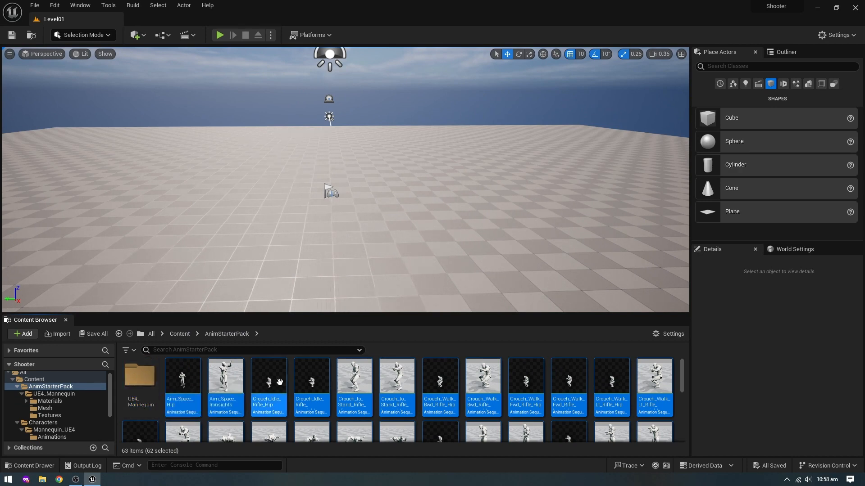
right_click(186, 379)
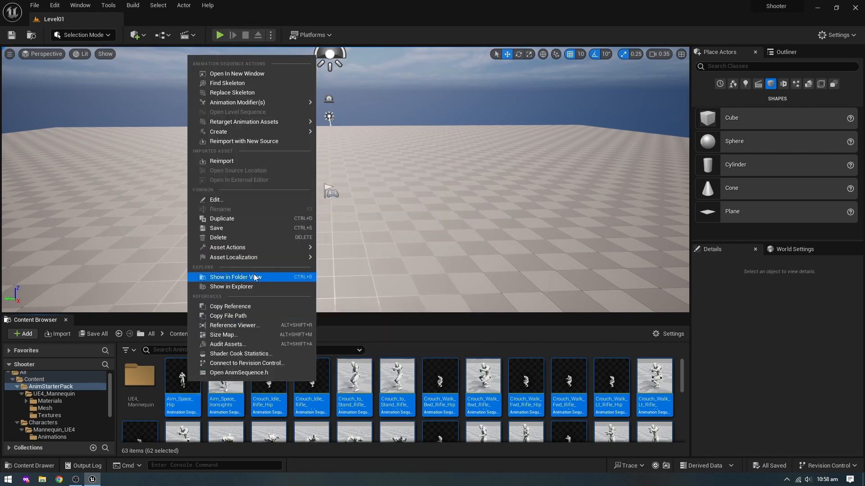
mouse_move(299, 247)
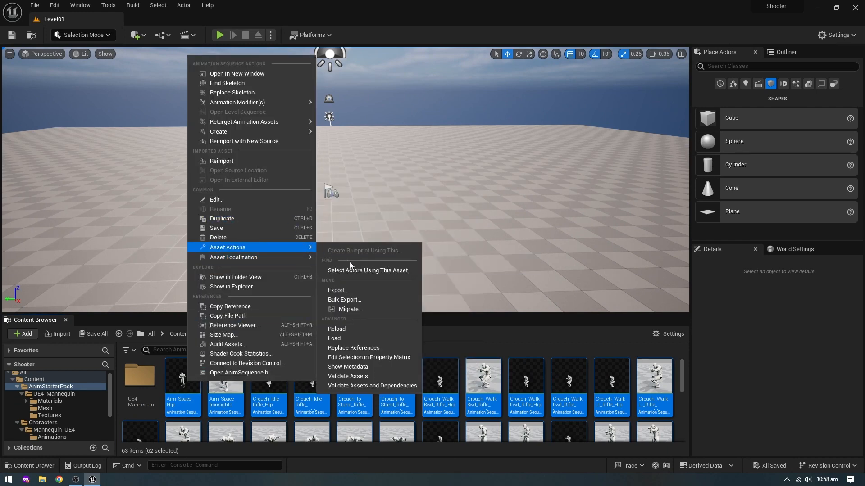
click(386, 358)
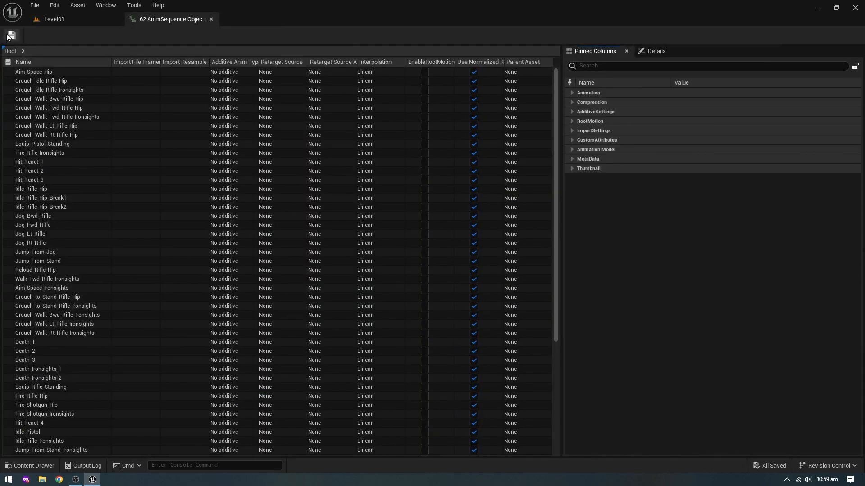
click(9, 34)
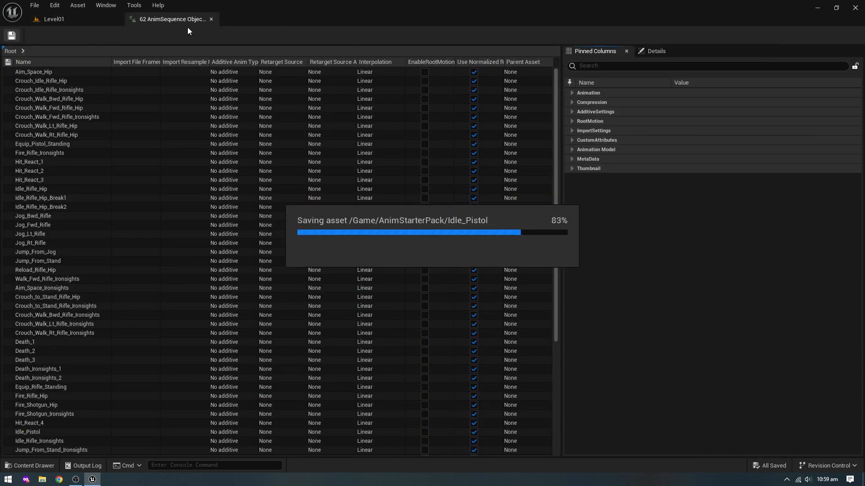
click(211, 19)
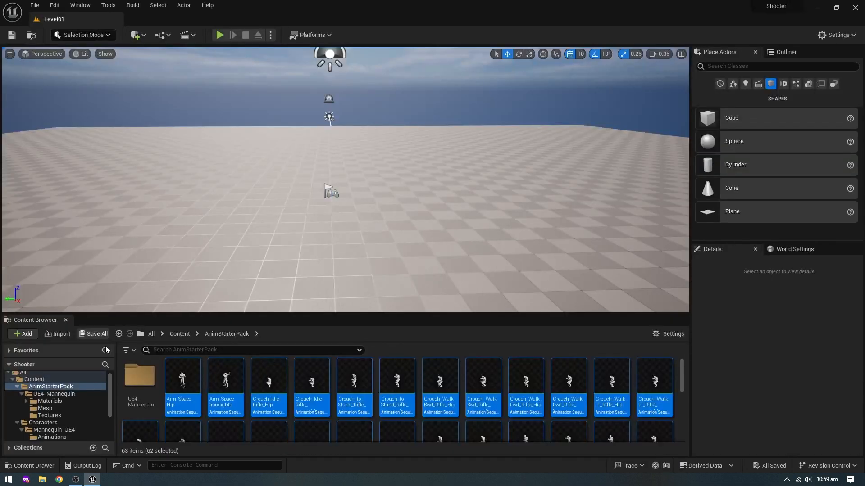
- Delete the UE4_Mannequin folder and all its remaining assets from AnimStarterPack
click(137, 388)
key(Delete)
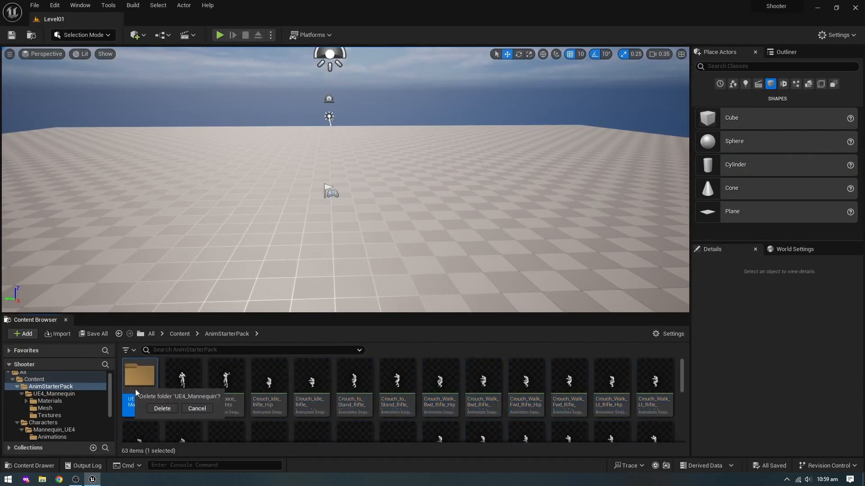
click(169, 410)
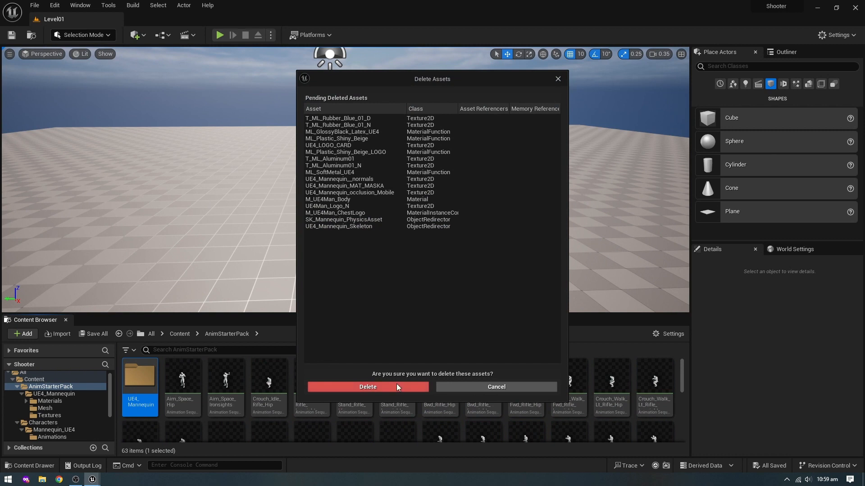
click(397, 386)
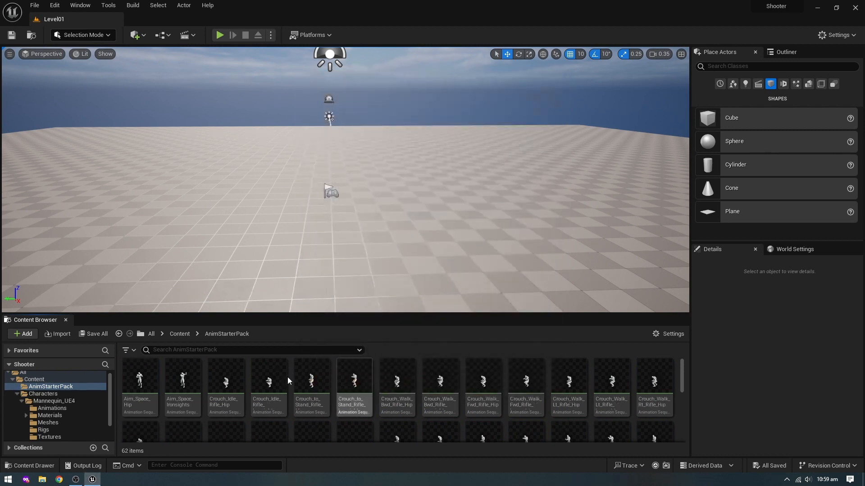
- Review the Characters and MyContent folders and open the RTG_UE4Manny_UE5Manny retargeter from Characters > Mannequin_UE4 > Rigs
click(17, 395)
click(62, 397)
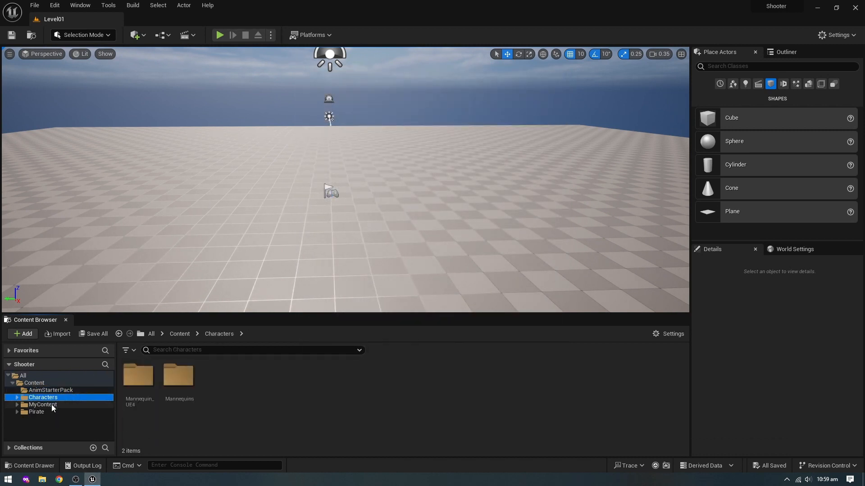
click(45, 404)
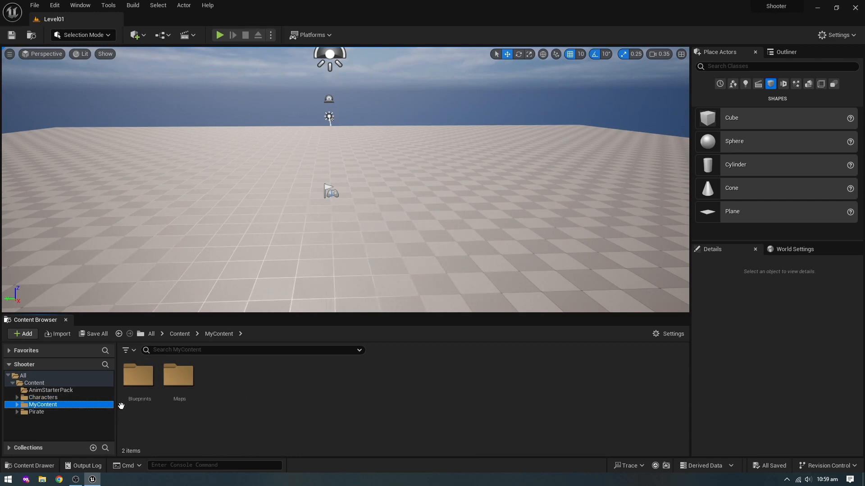
click(45, 398)
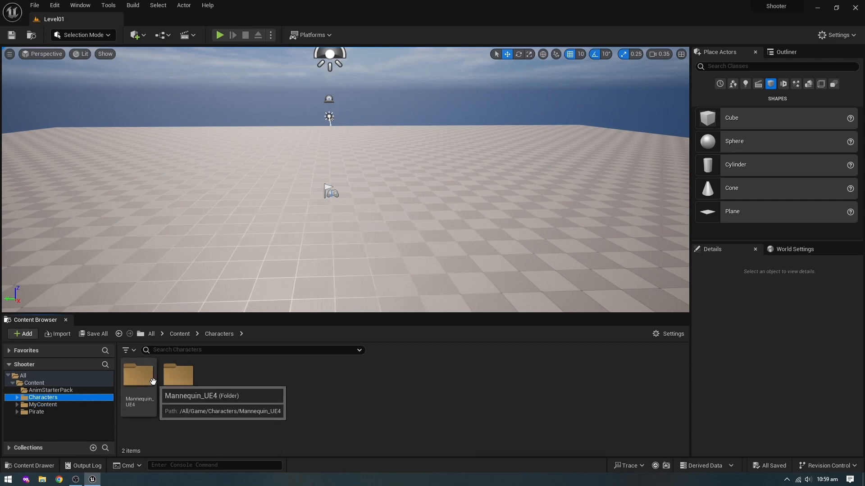
double_click(180, 378)
click(219, 334)
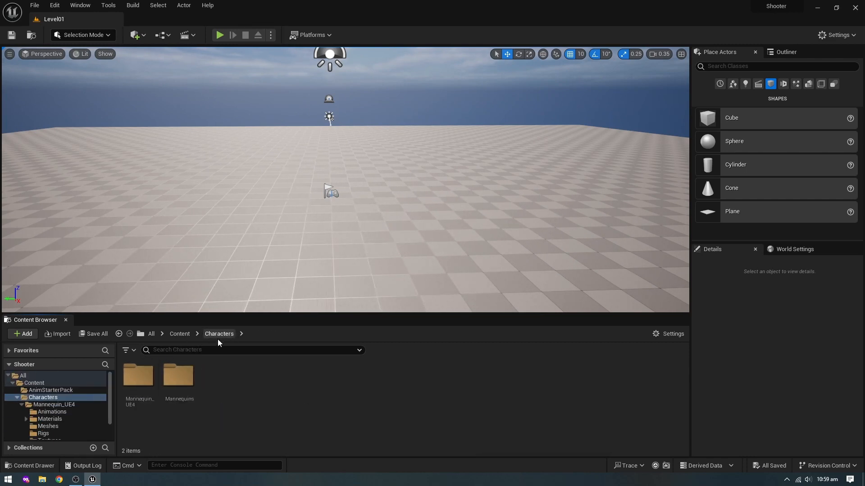
double_click(139, 376)
click(263, 382)
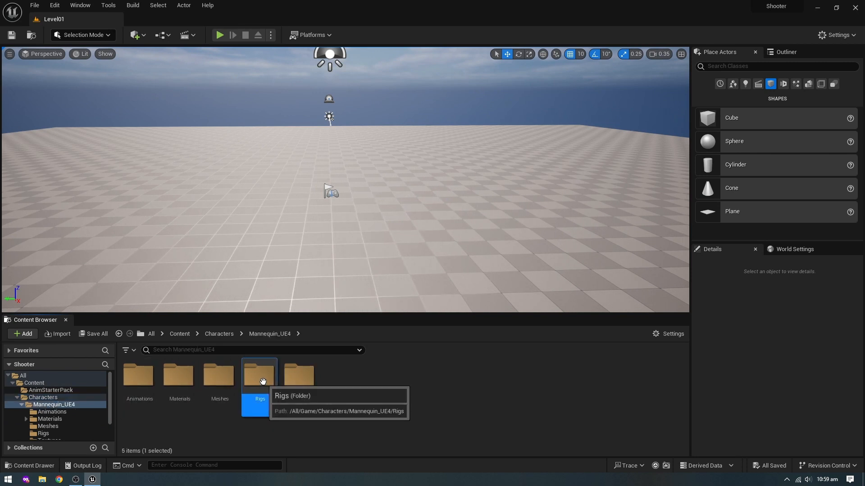
double_click(263, 382)
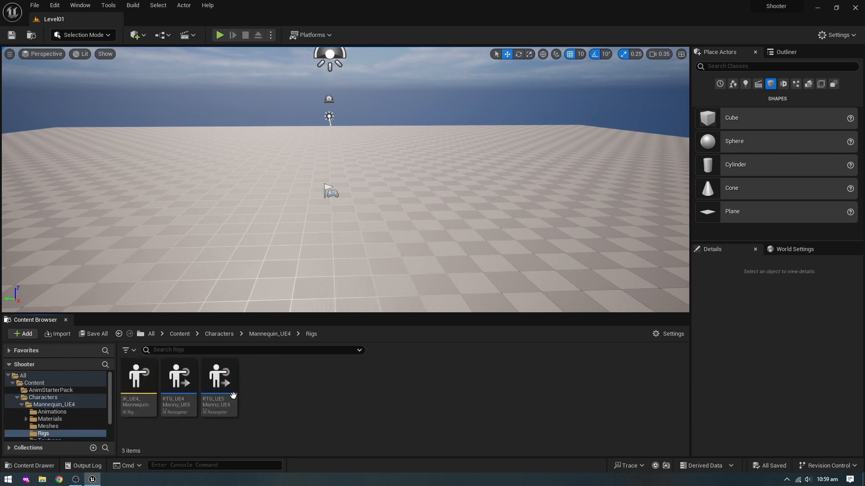
double_click(189, 376)
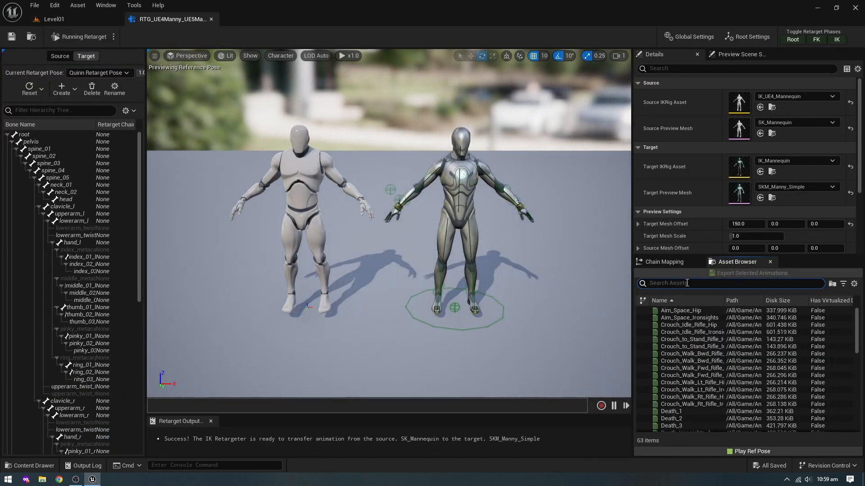
- Preview the Crouch_to_Stand_Rifle_Ironsights, Crouch_Walk_Fwd_Rifle_Ironsights and Death_1 animations in the retargeter, closing its editor when done
click(684, 346)
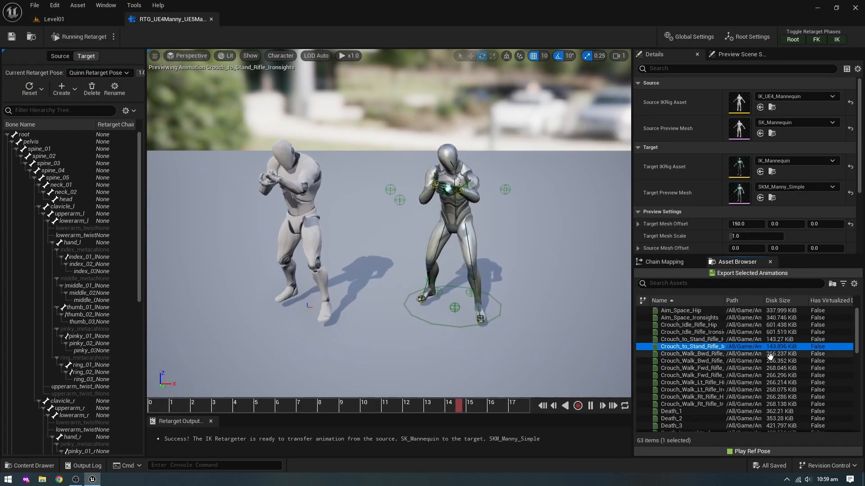
click(793, 376)
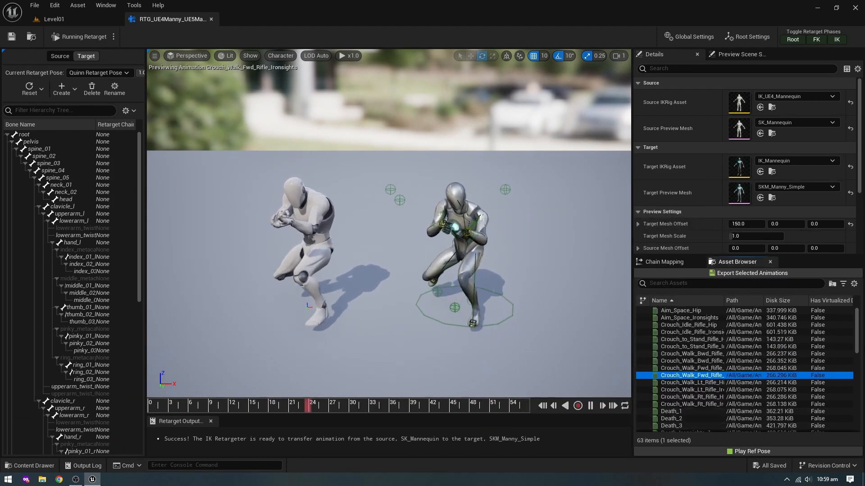
click(766, 412)
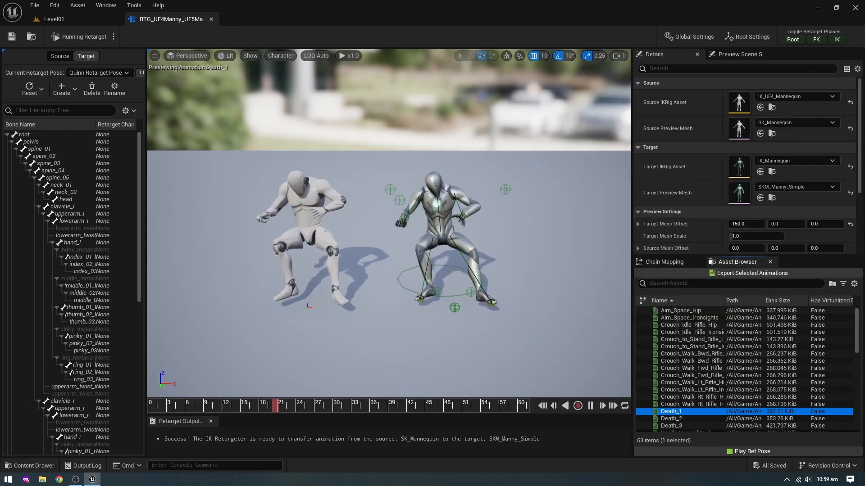
scroll(738, 361, down, 6)
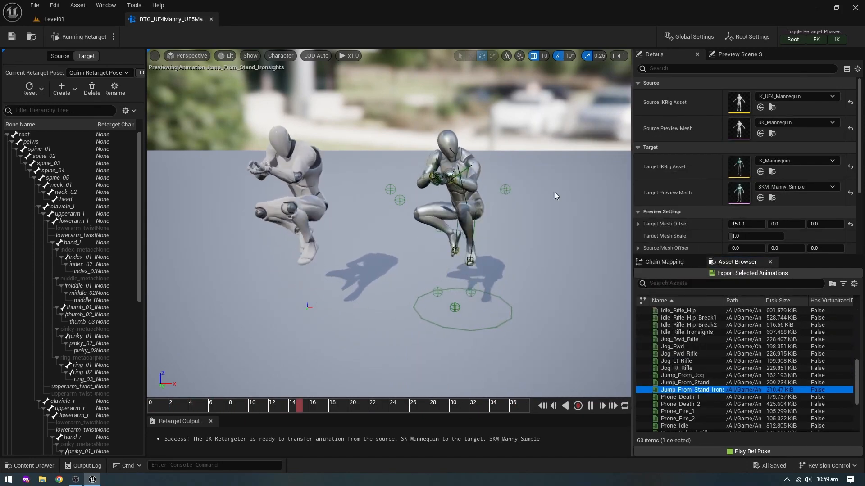
click(210, 19)
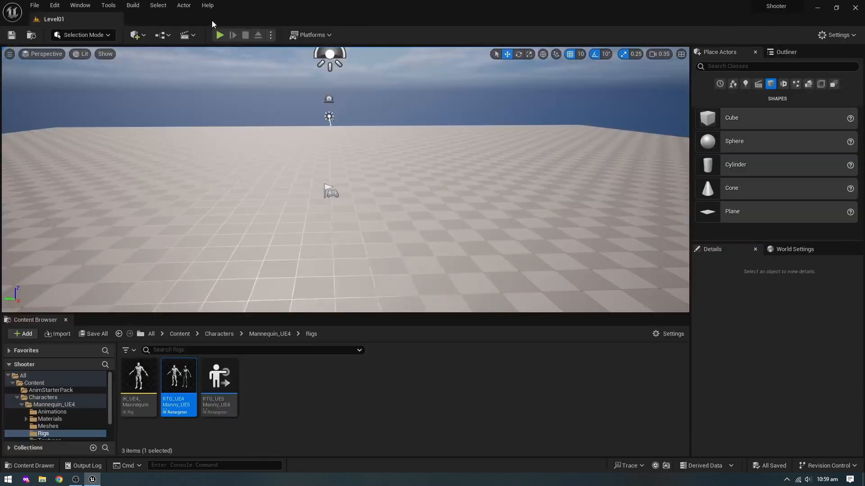
- Open BP_ShooterCharacter from MyContent > Blueprints > Character in the full Blueprint editor and compile it
click(16, 398)
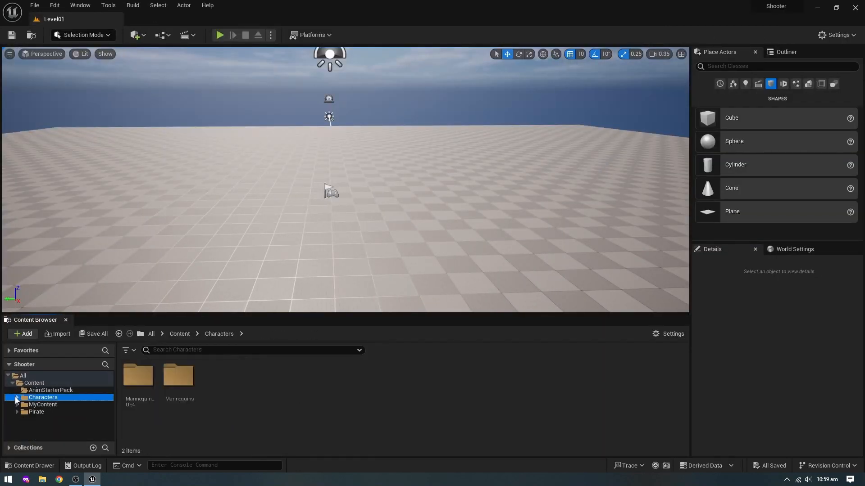
click(37, 412)
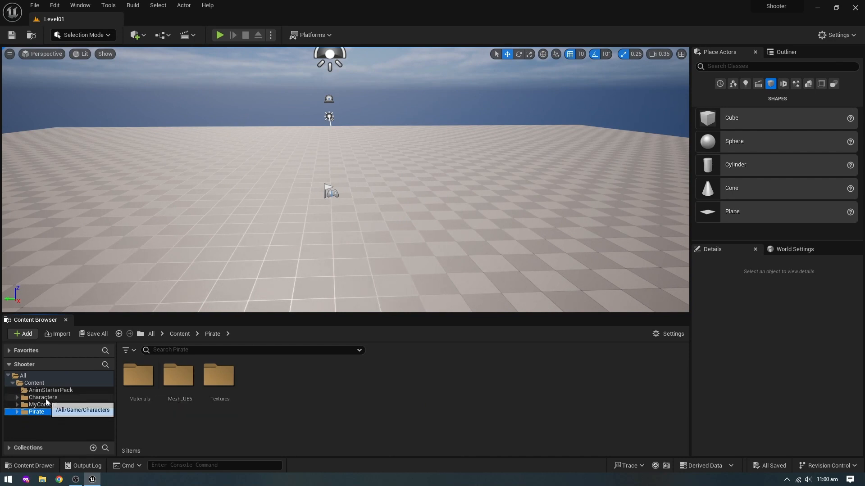
click(47, 404)
double_click(141, 379)
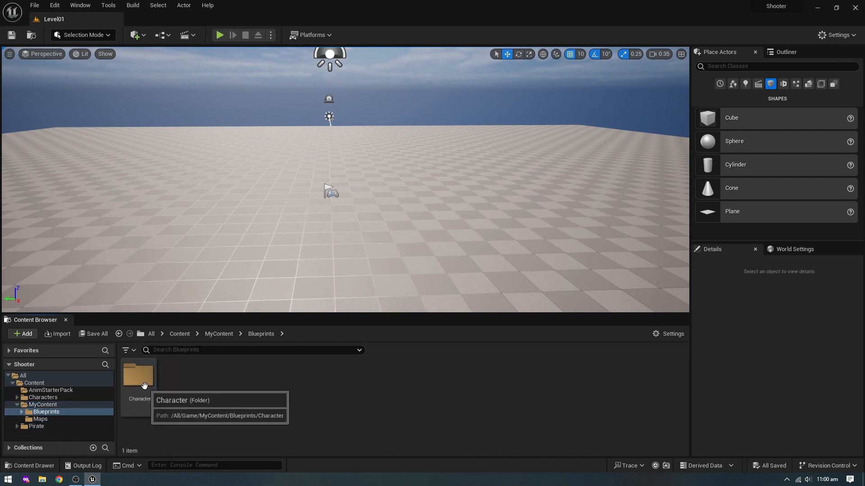
double_click(141, 379)
double_click(139, 381)
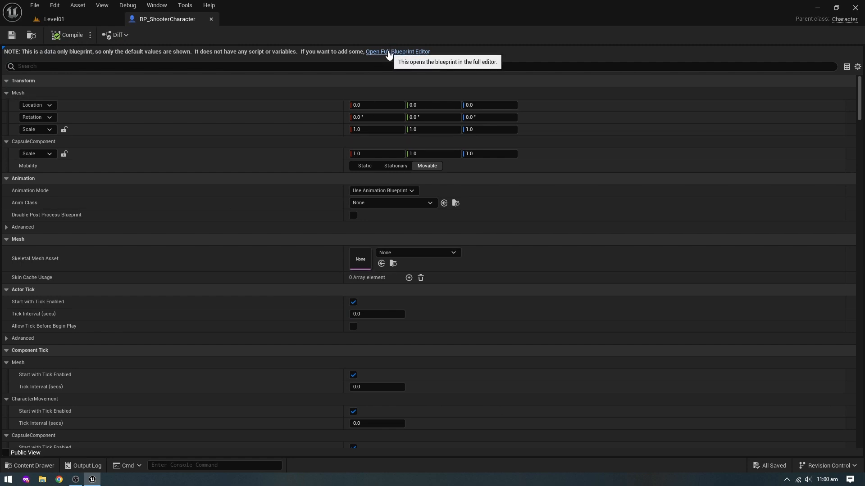
click(388, 52)
right_drag(301, 156, 372, 209)
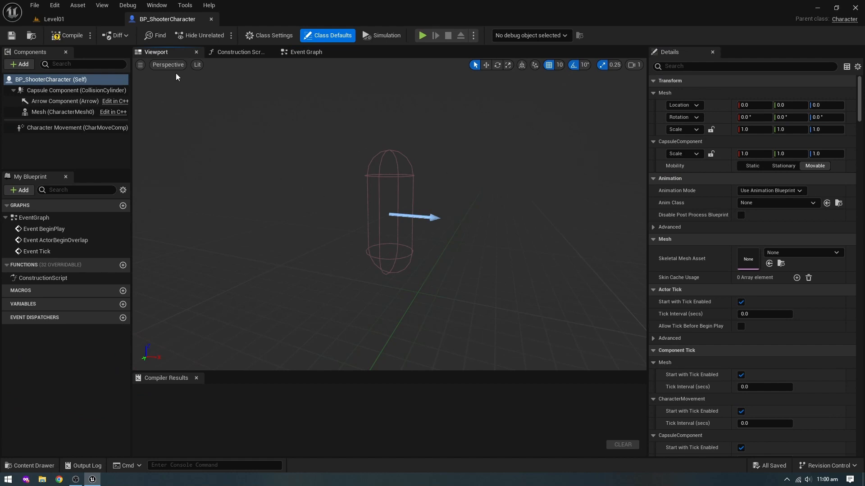
click(66, 35)
- Look over BP_ShooterCharacter's Construction Script and the default BeginPlay, ActorBeginOverlap and Tick events in its Event Graph
click(234, 52)
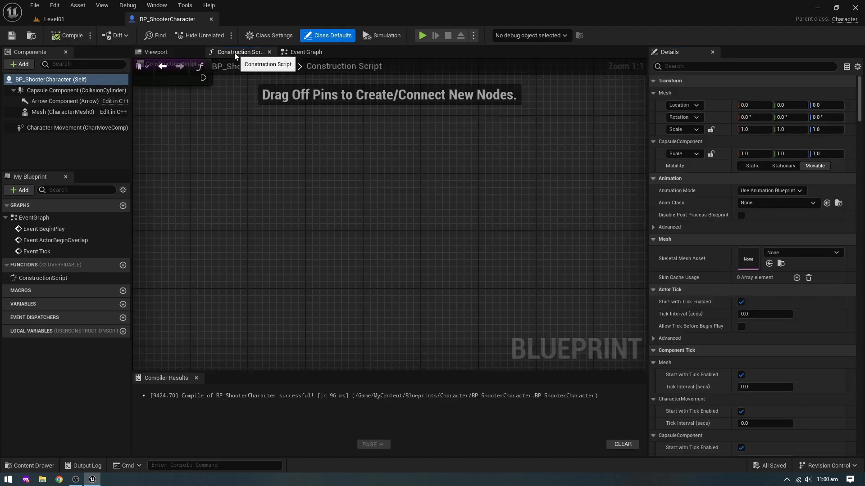
click(306, 54)
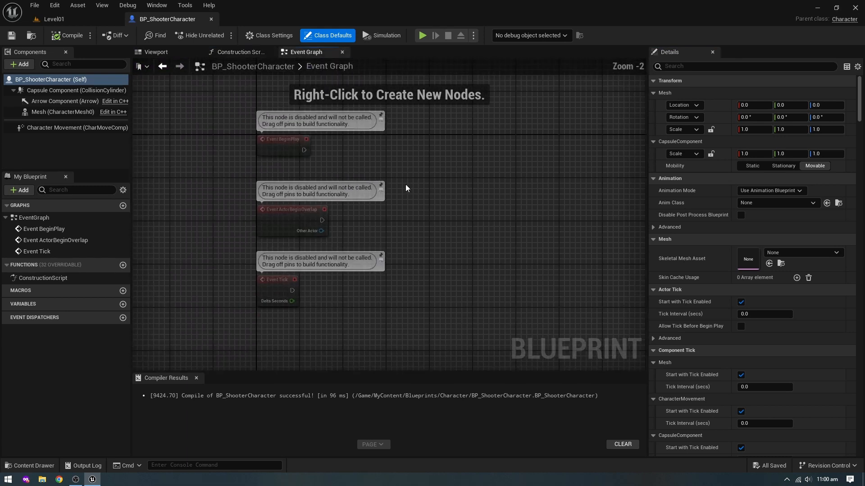
drag(187, 110, 267, 159)
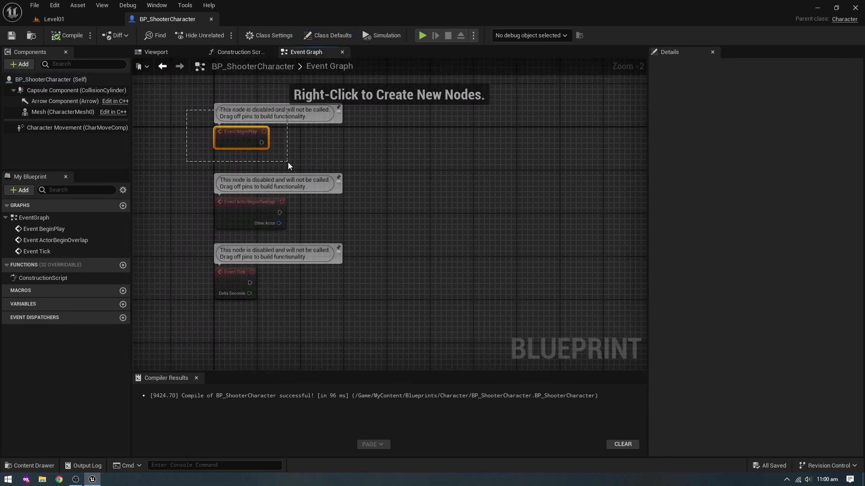
click(340, 152)
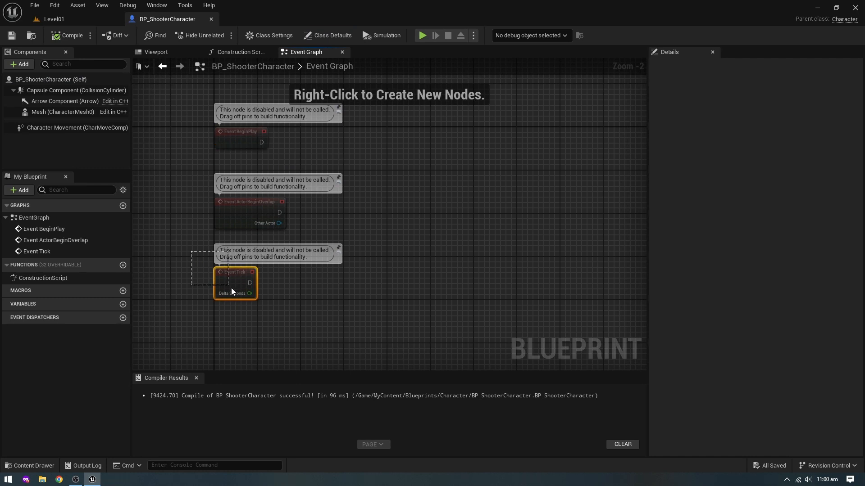
drag(293, 321, 294, 321)
click(353, 311)
mouse_move(394, 208)
right_down()
mouse_move(404, 211)
mouse_move(389, 206)
right_up()
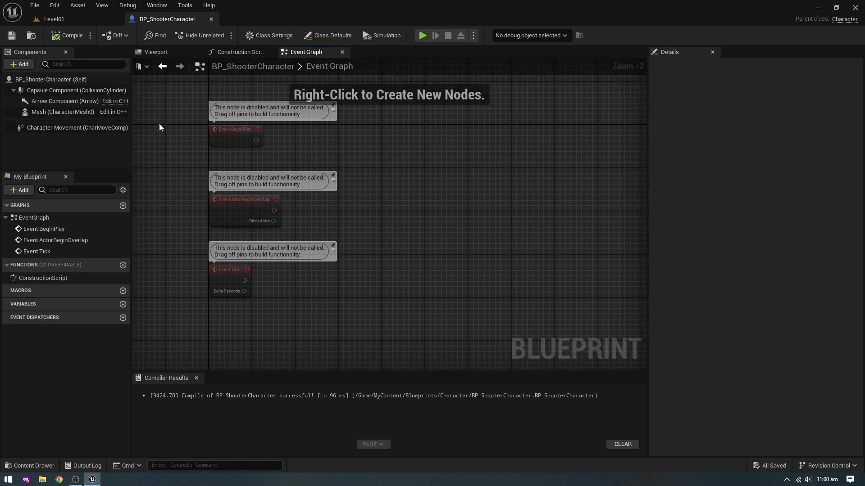
- Assign SKM_Pirate_Full_01 as the skeletal mesh asset of the character's Mesh component
click(149, 53)
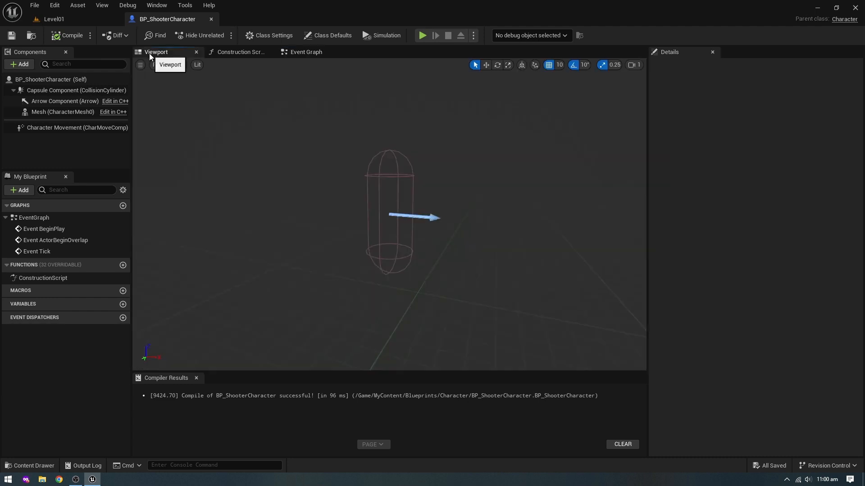
click(56, 112)
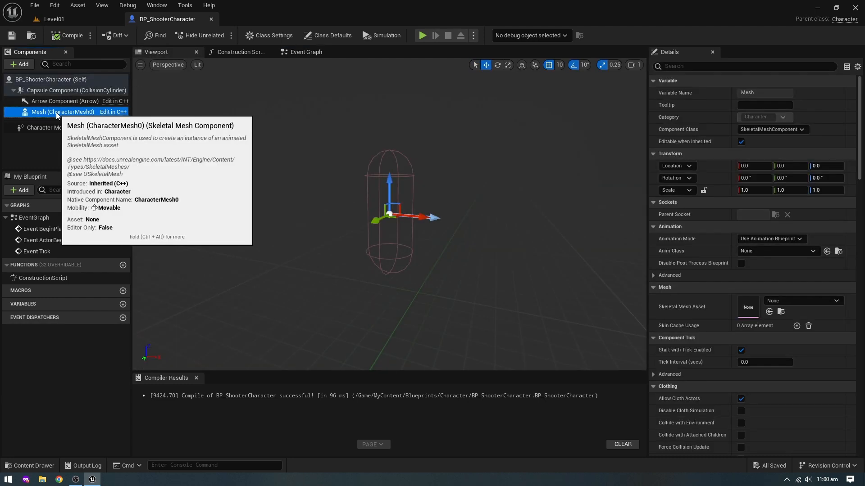
click(784, 302)
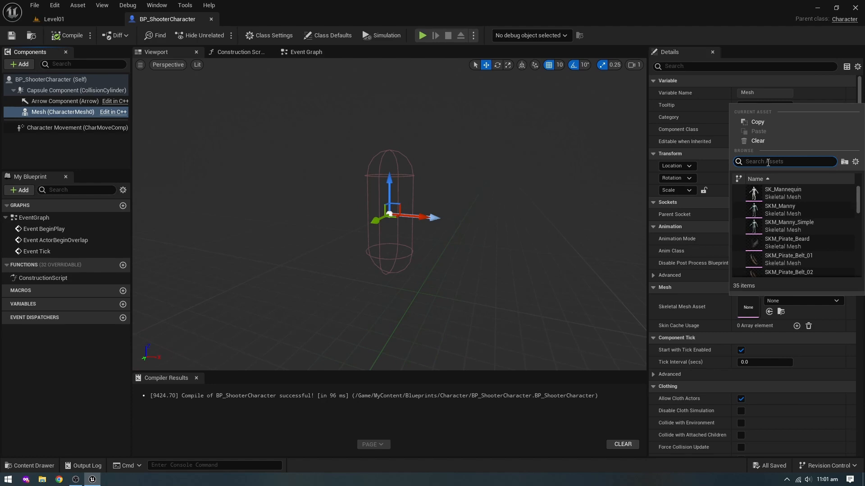
text(full)
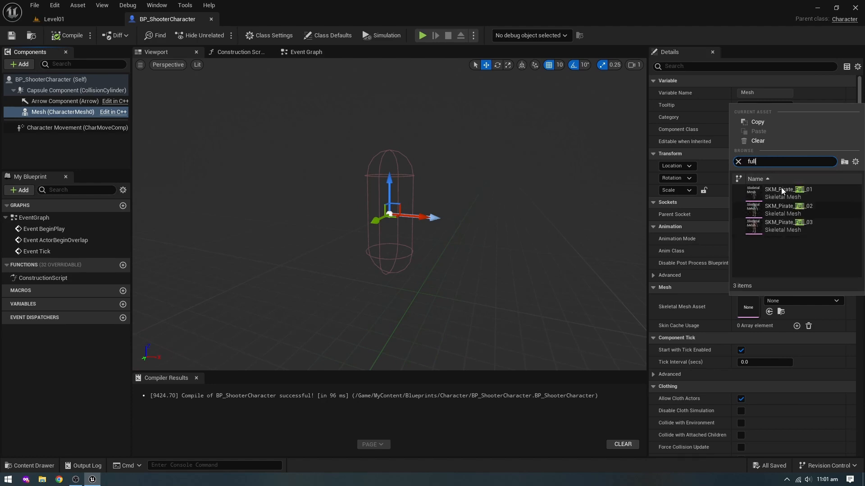
click(783, 191)
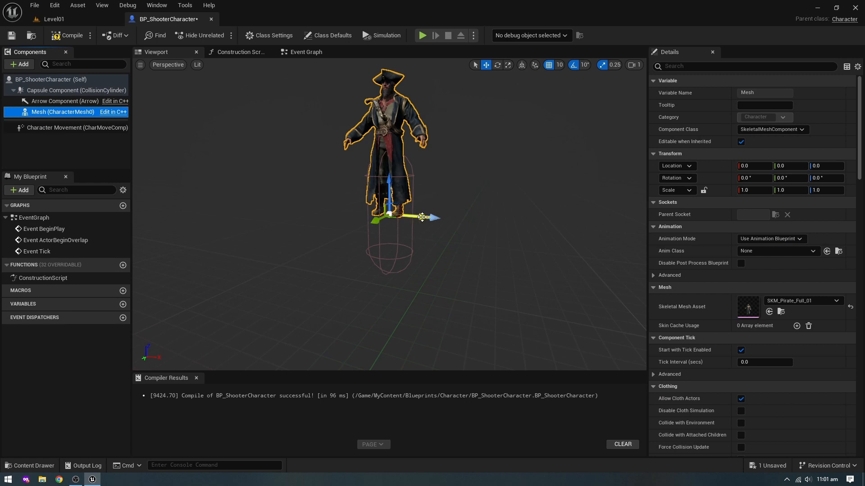
- Set the pirate mesh's Z location to -90 inside the capsule
click(826, 165)
text(-90)
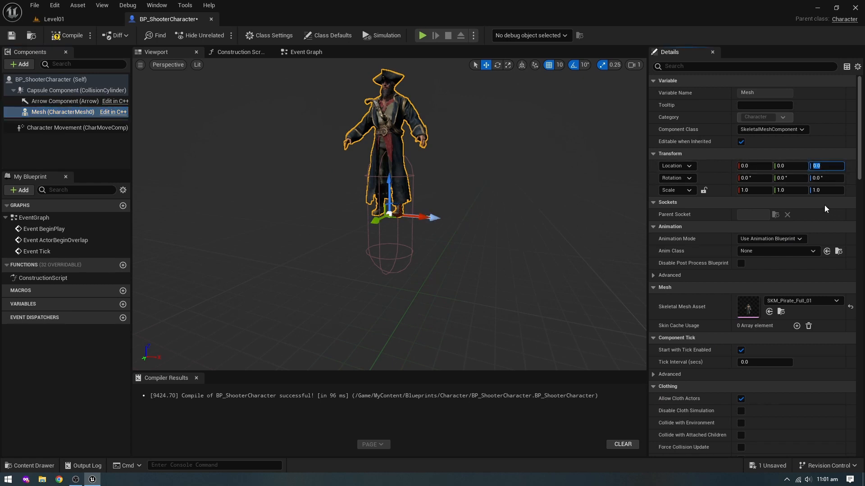
key(Return)
scroll(397, 189, up, 5)
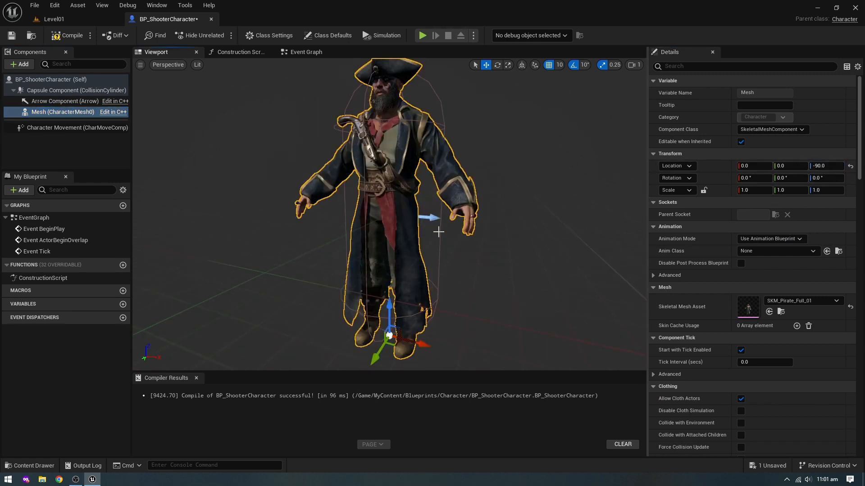
scroll(400, 284, down, 3)
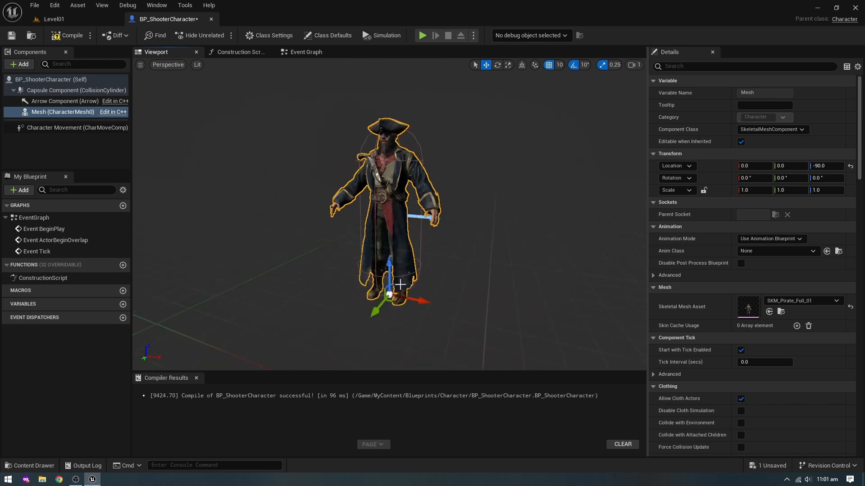
- Rotate the pirate mesh to exactly -90° around Z to match the forward arrow, and compile the Blueprint
click(498, 64)
drag(395, 323, 442, 271)
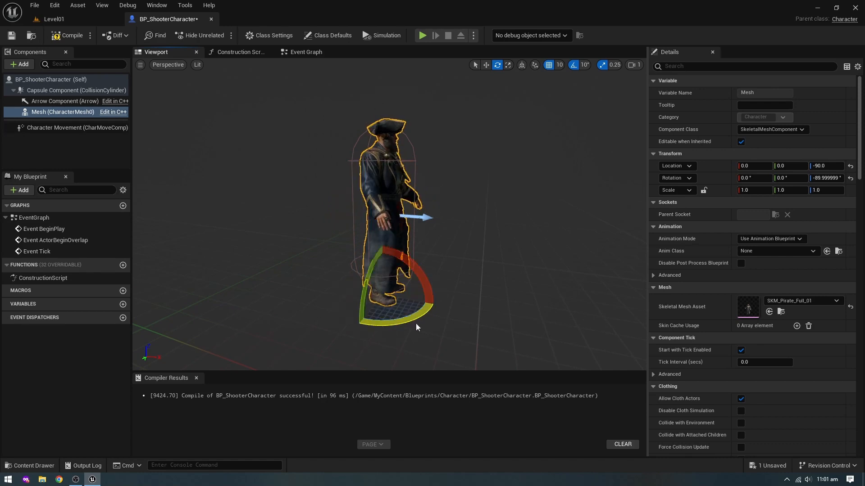
click(827, 179)
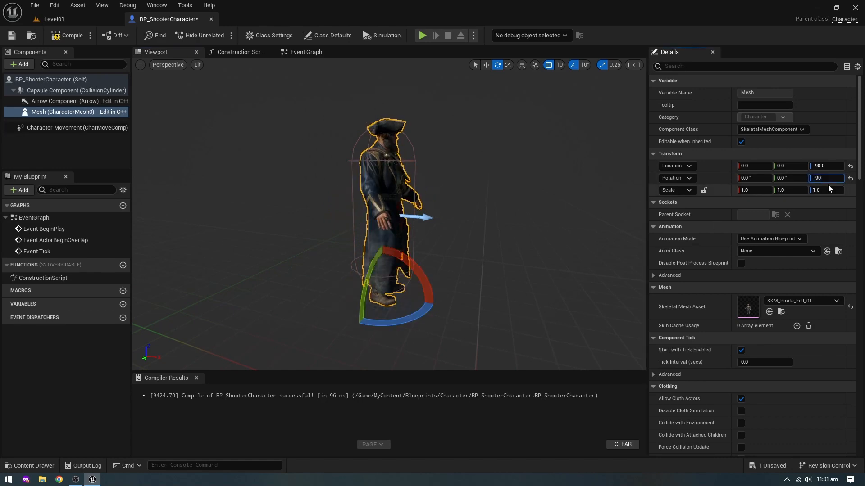
scroll(405, 216, up, 3)
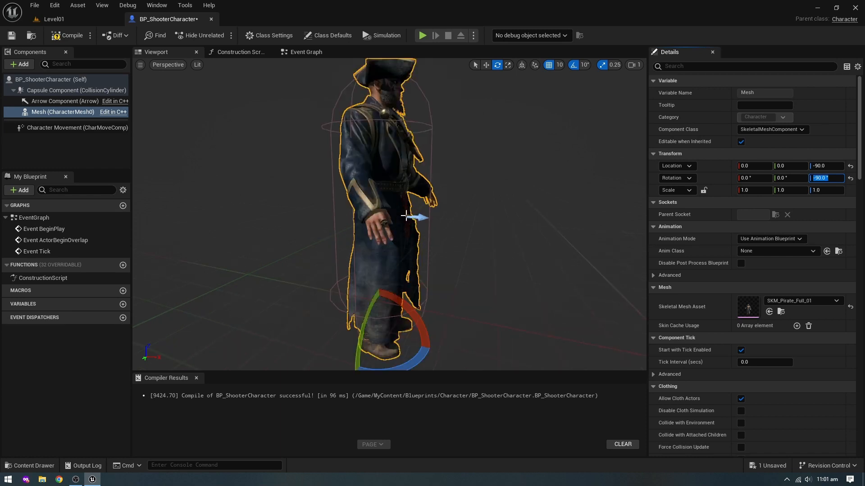
scroll(422, 219, down, 4)
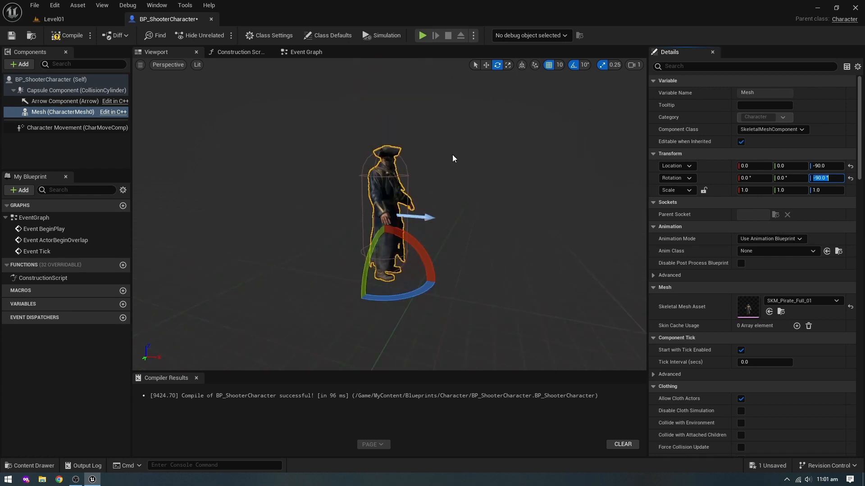
click(486, 65)
click(55, 37)
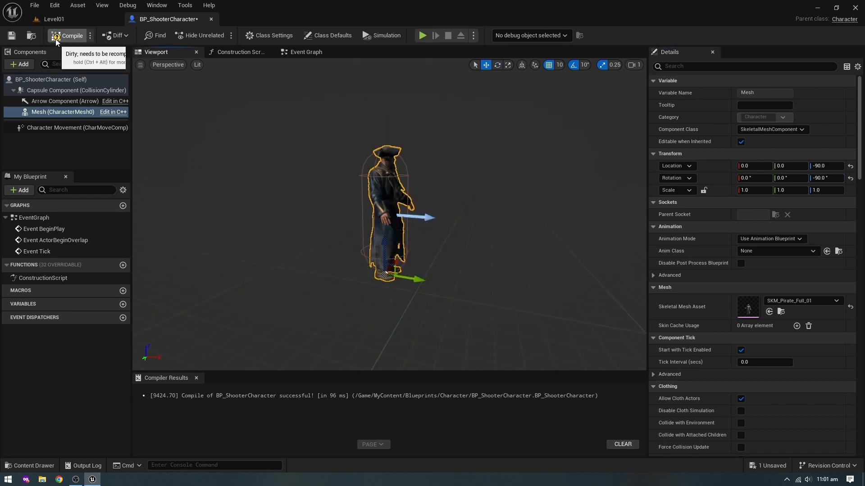
- Add a Spring Arm component under Mesh, name it CameraBoom, and compile the Blueprint
click(20, 64)
text(spring)
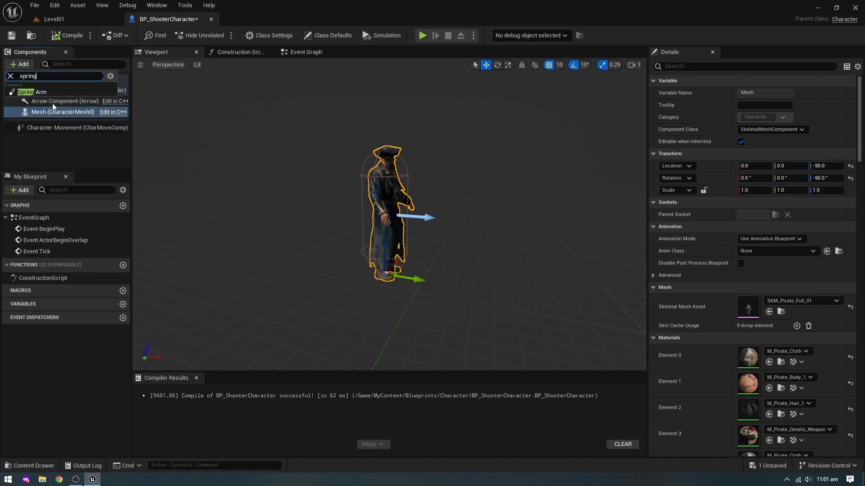
click(41, 93)
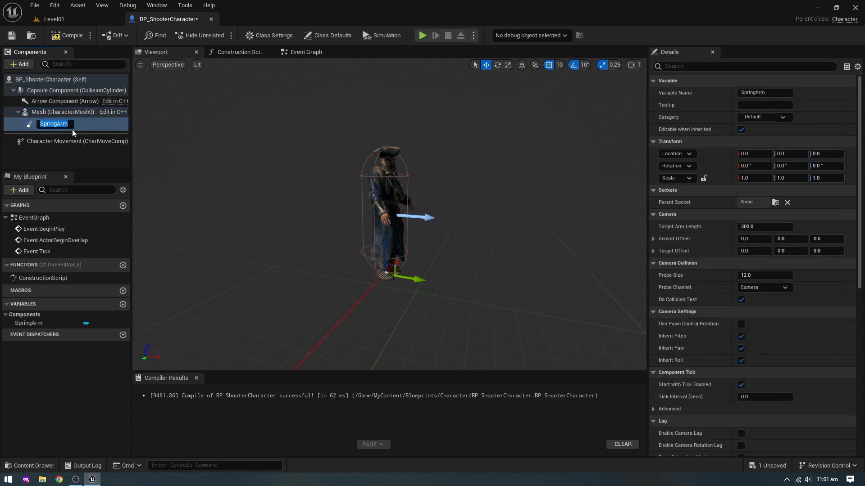
text(CameraBoom)
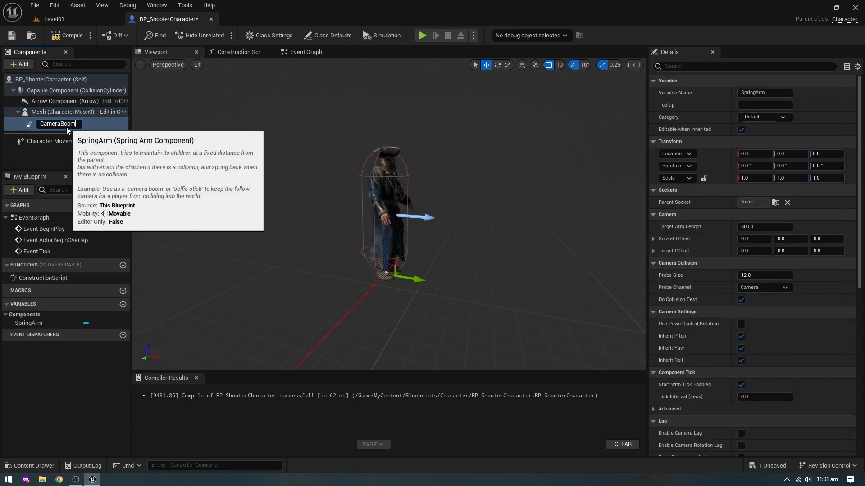
key(Return)
scroll(417, 245, down, 4)
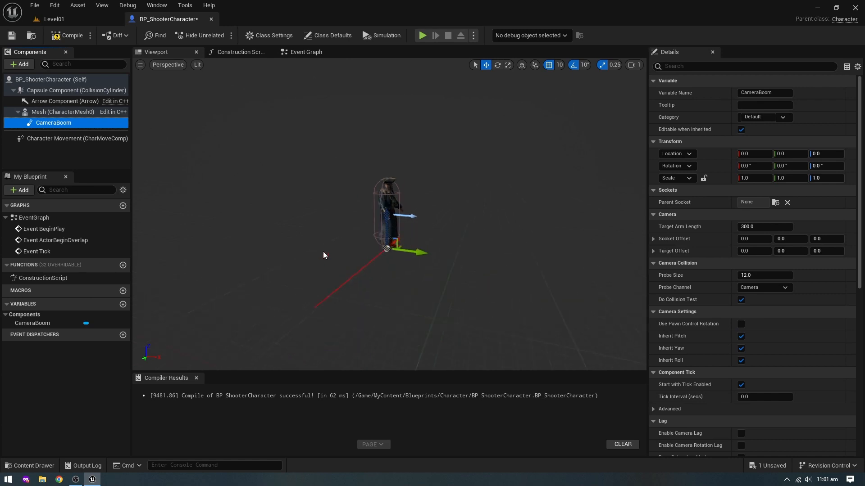
click(69, 39)
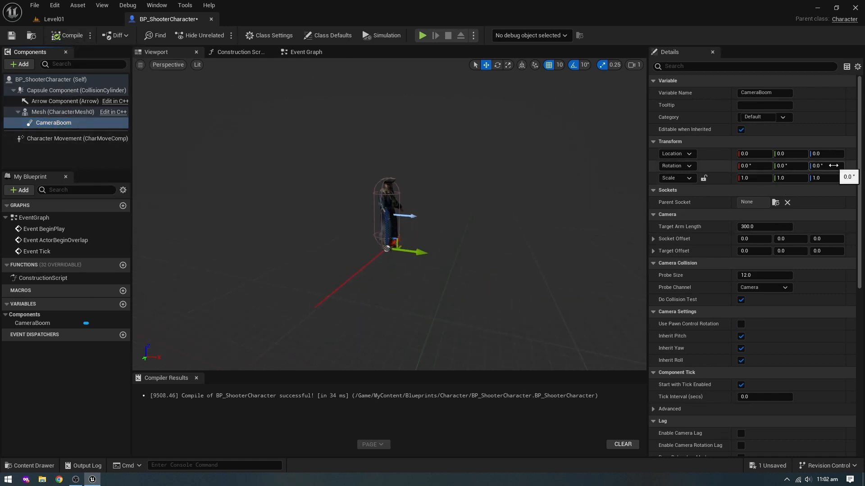
- Set CameraBoom's Z rotation to 90° and raise it to a Z location of 90
click(834, 165)
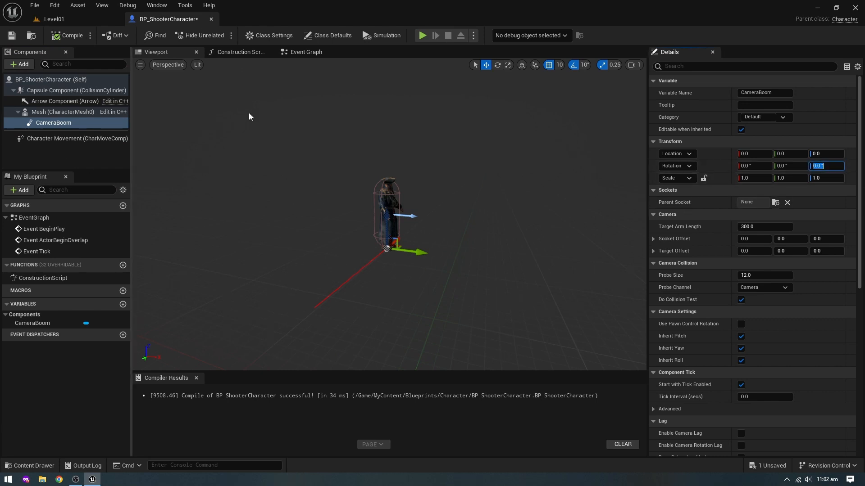
key(Return)
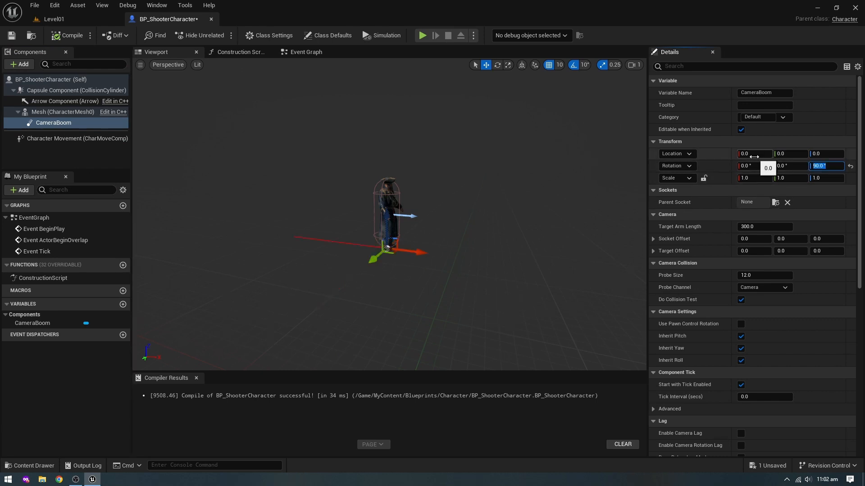
scroll(325, 199, up, 5)
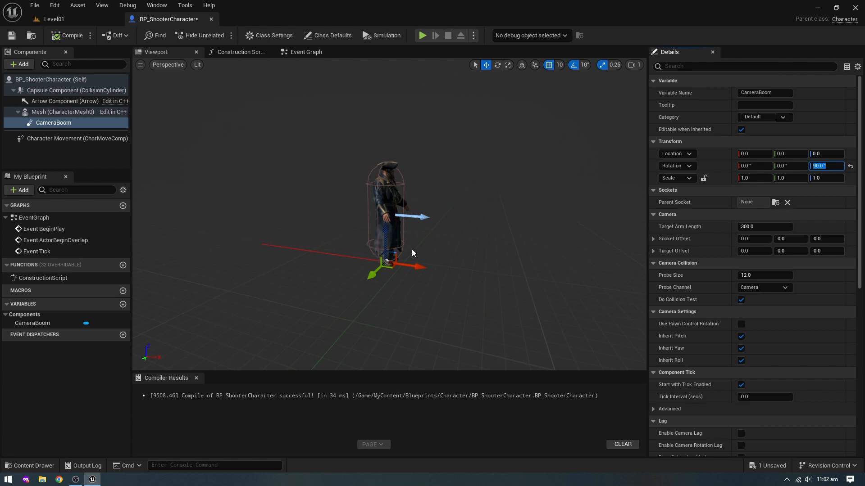
drag(387, 228, 395, 172)
- Add a Camera component under CameraBoom and name it FollowCamera
click(19, 67)
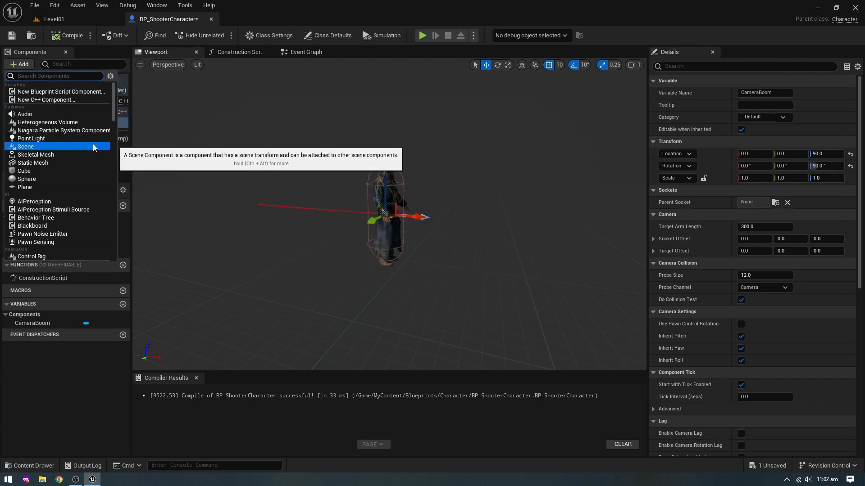
text(camera)
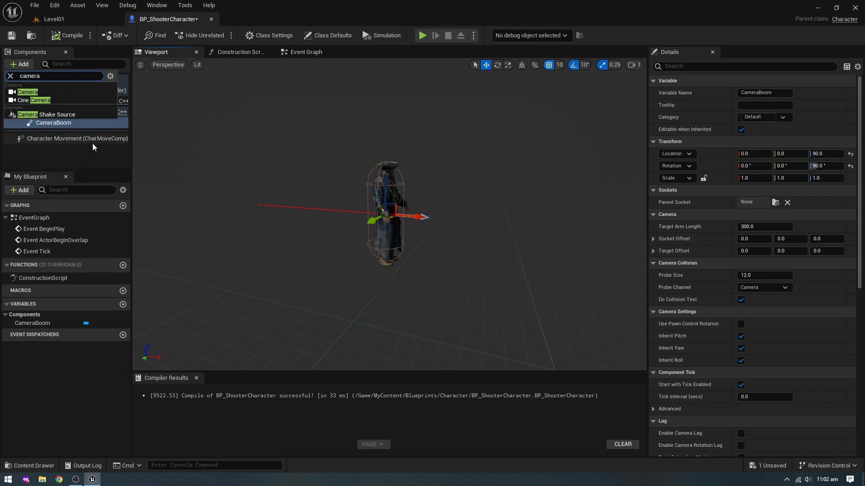
click(27, 92)
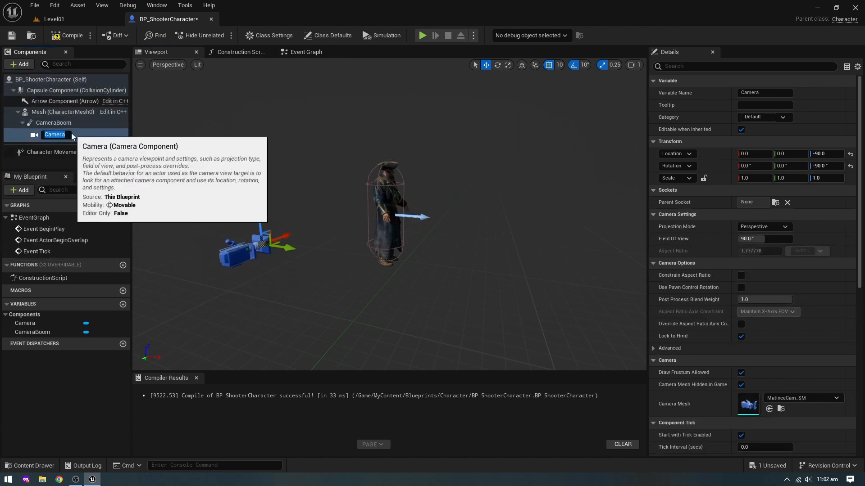
text(FollowCamera)
key(Return)
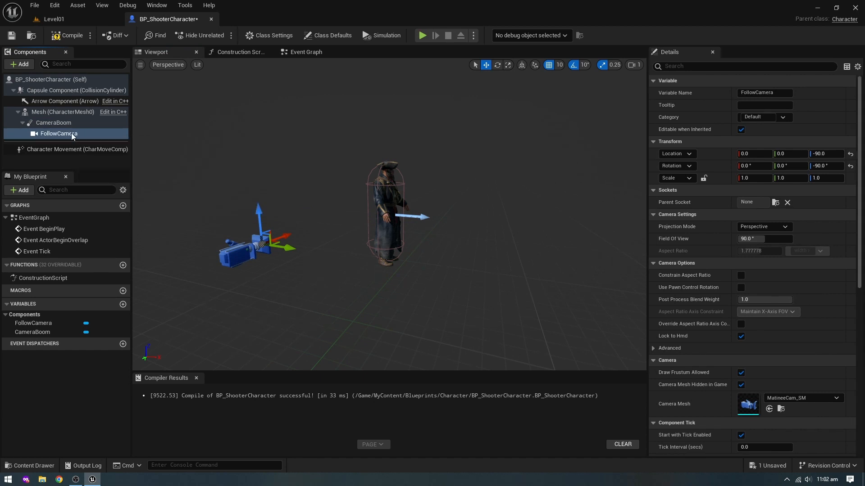
- Reset FollowCamera's rotation and location to their defaults, compile the Blueprint and save it
click(67, 35)
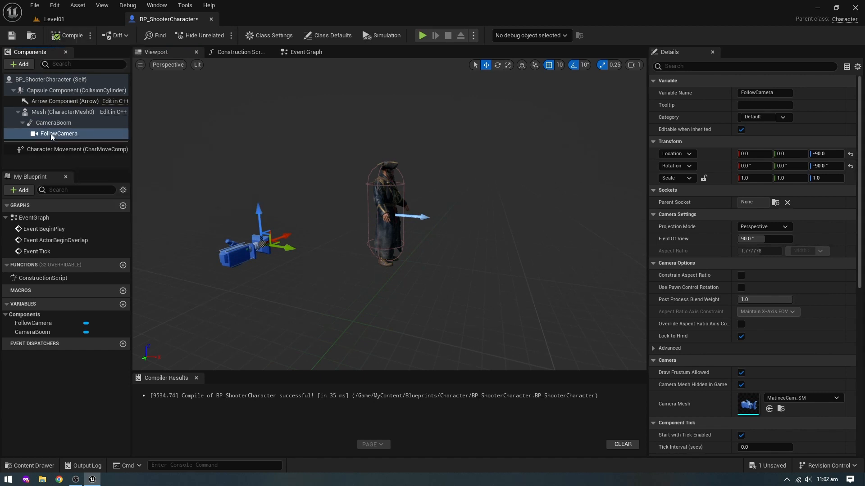
click(851, 166)
click(833, 167)
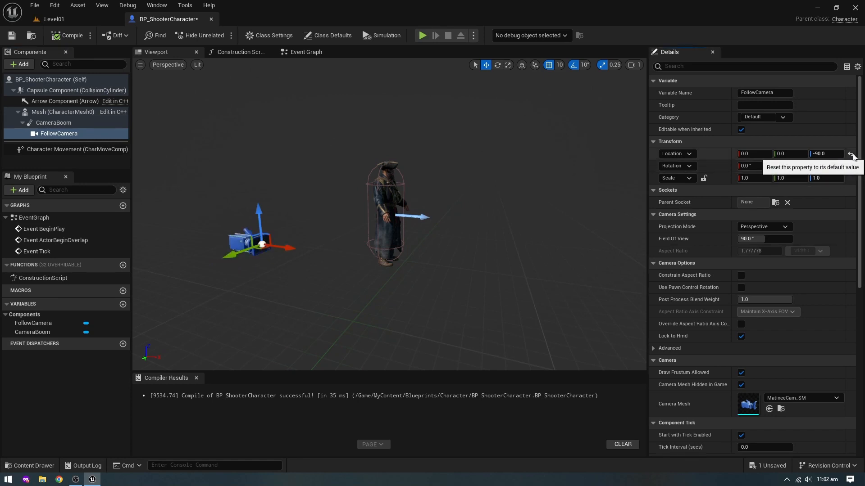
click(851, 154)
click(53, 122)
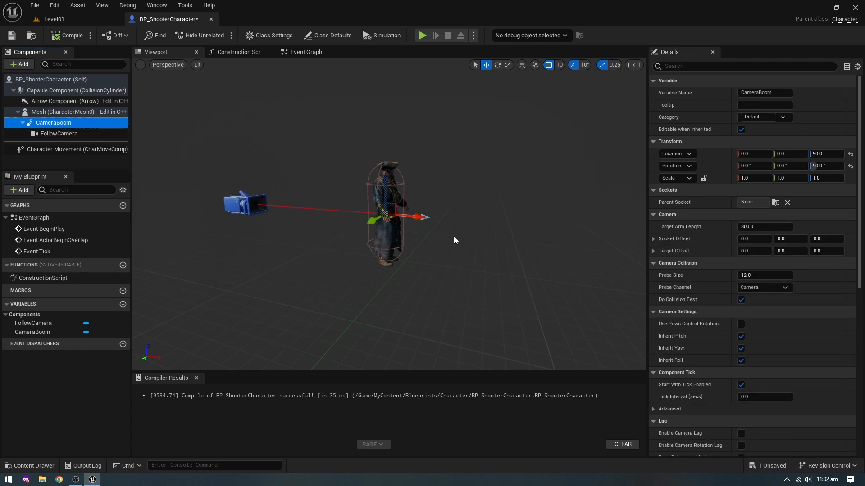
click(68, 36)
click(11, 35)
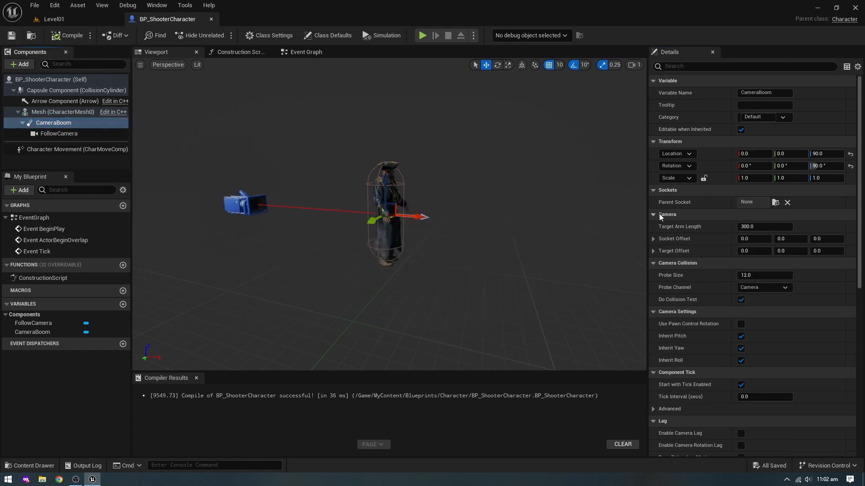
- Set CameraBoom's Socket Offset to 70 on Y and 70 on Z, and compile and save the Blueprint
click(794, 240)
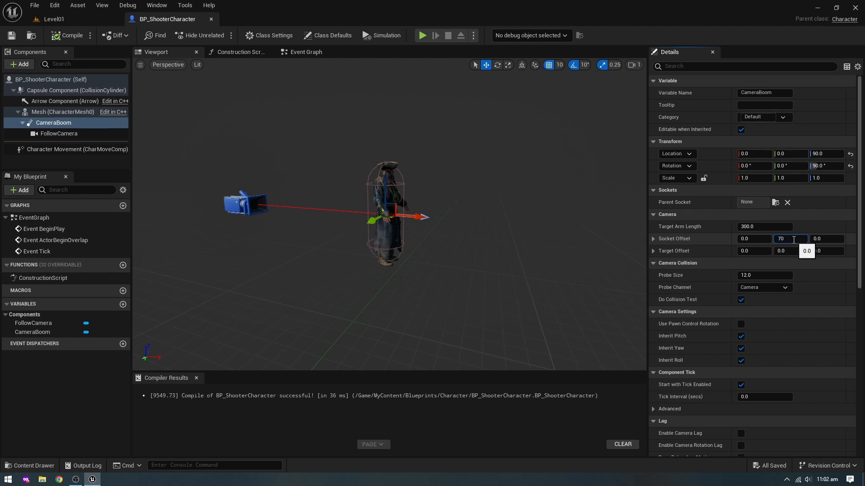
key(Tab)
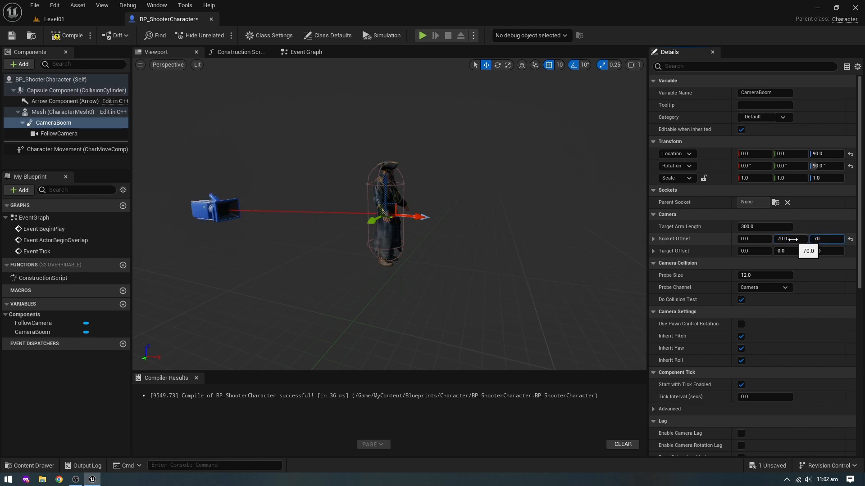
key(Return)
click(67, 35)
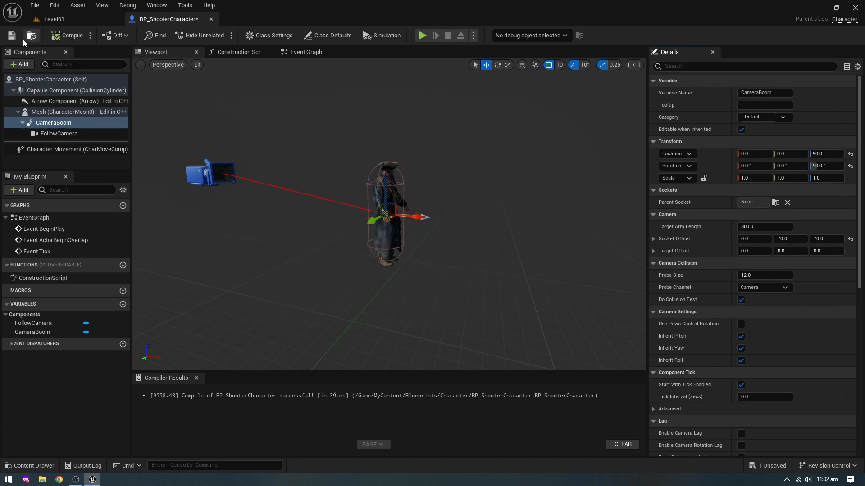
click(12, 35)
- Play Level01 in the editor, move forward and backward to test it, and stop the session
click(85, 22)
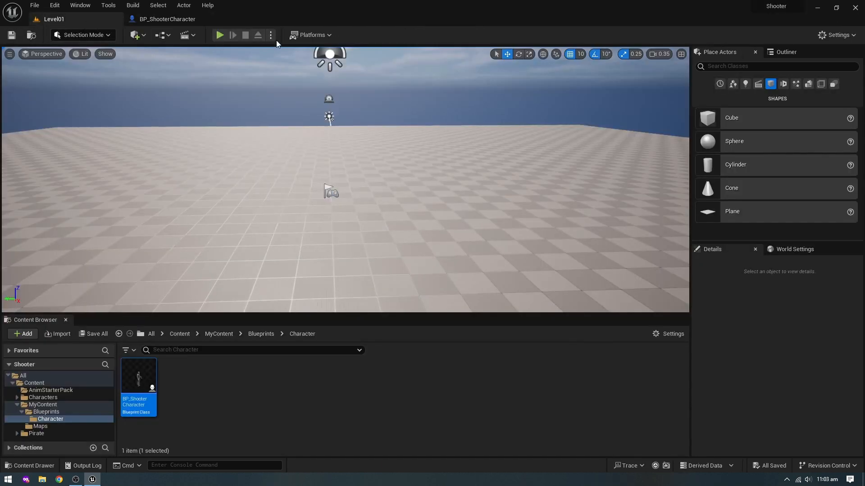
click(220, 35)
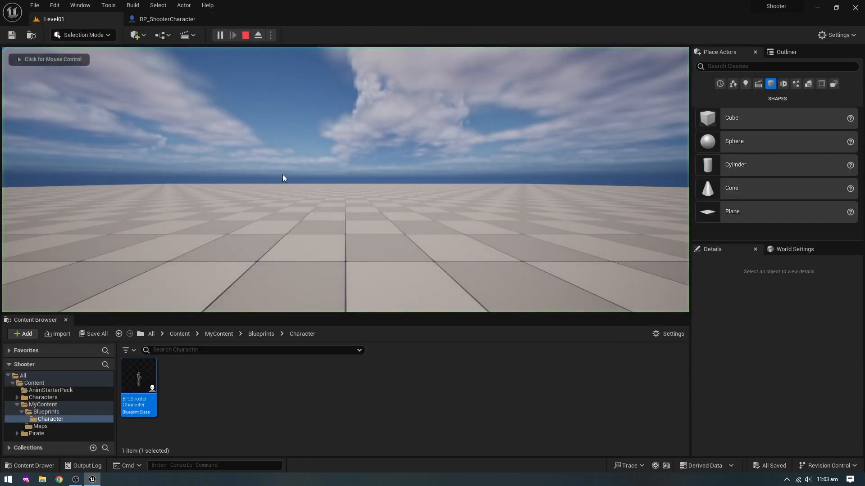
key(w)
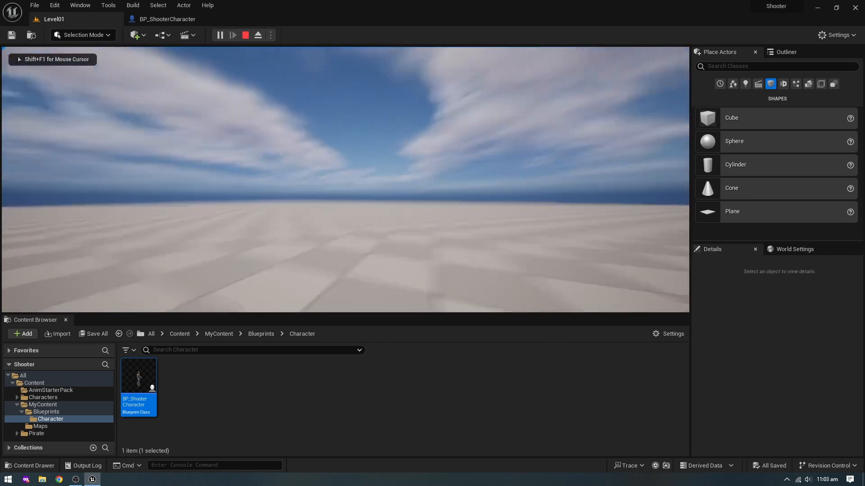
key(s)
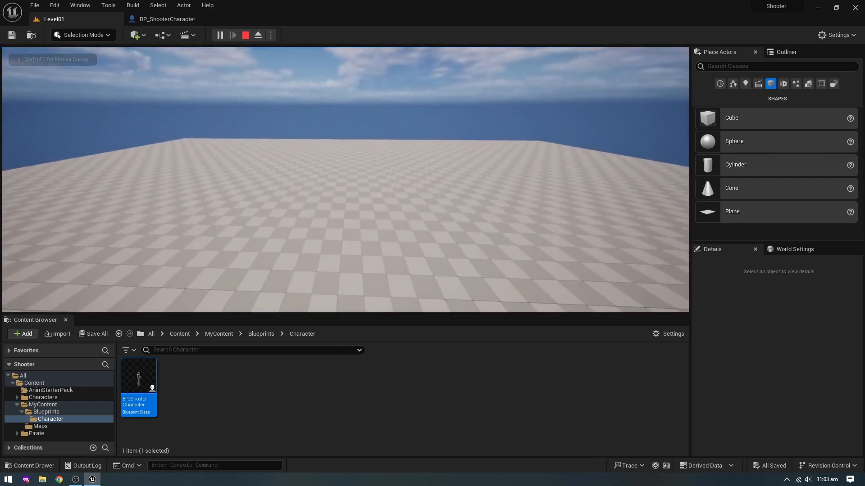
key(Escape)
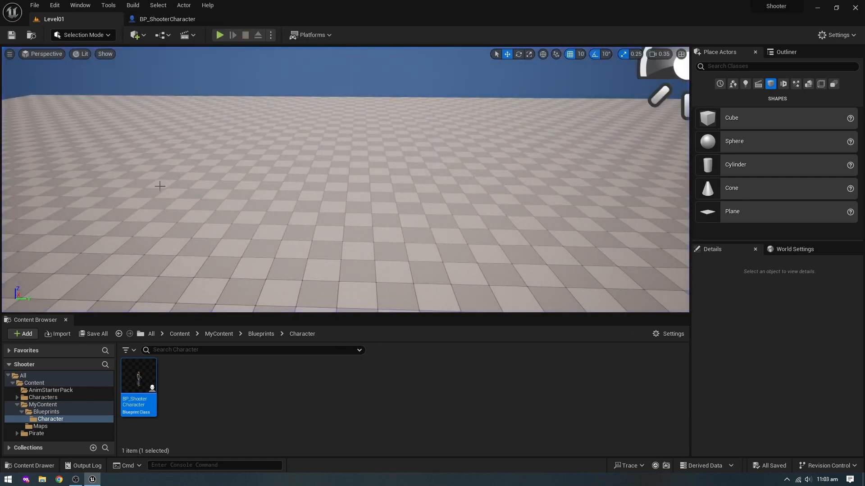
- Create a folder named GameMode inside the MyContent Blueprints folder and open it
click(235, 415)
click(260, 335)
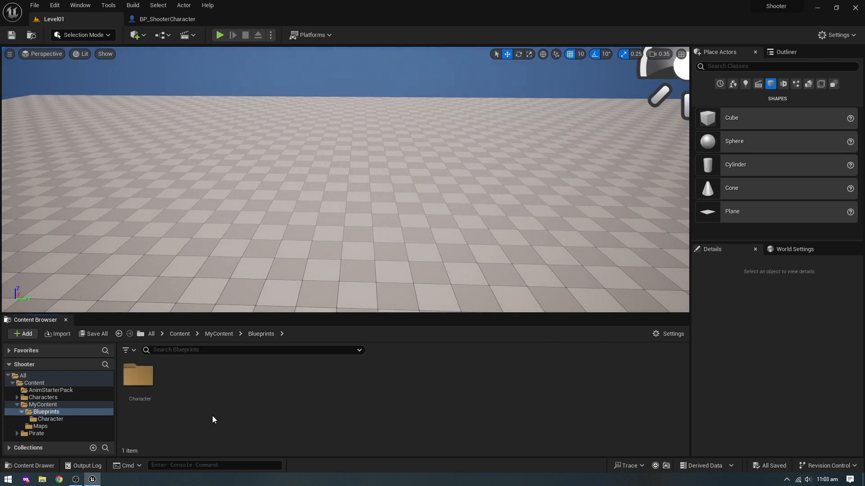
key(ctrl+shift+n)
text(G)
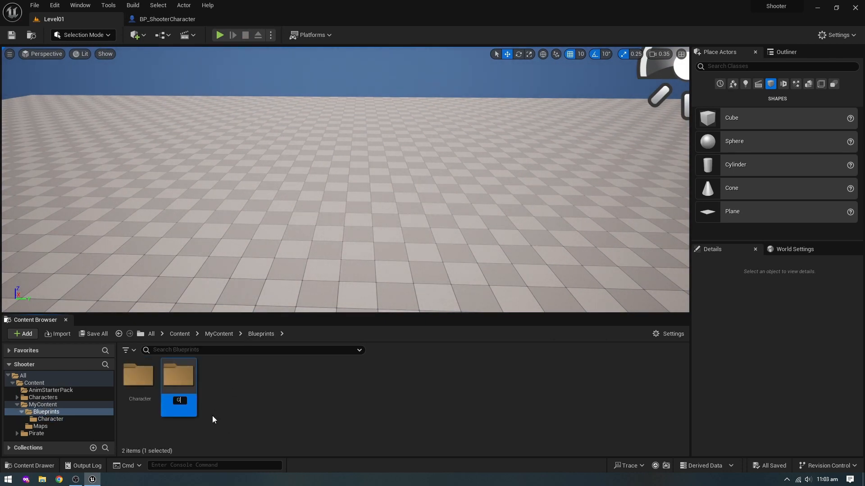
text(ameMode)
key(Return)
double_click(183, 398)
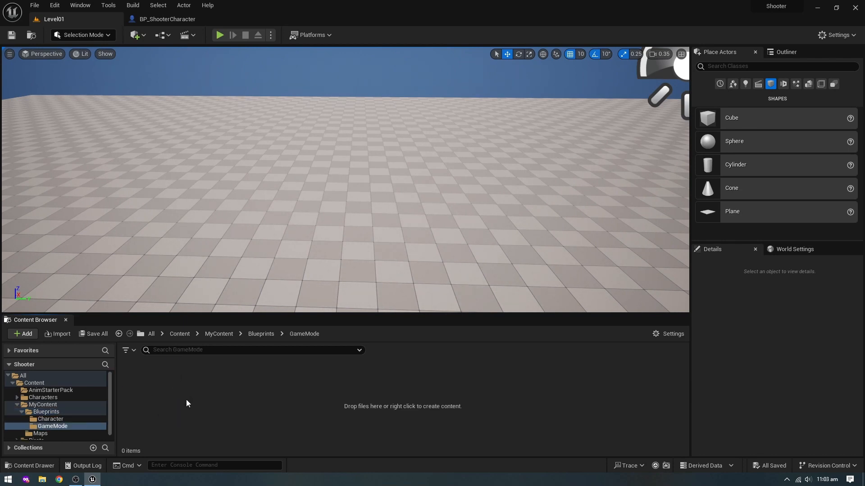
- Create a Blueprint class based on Game Mode Base and name it BP_ShooterGameMode
right_click(196, 412)
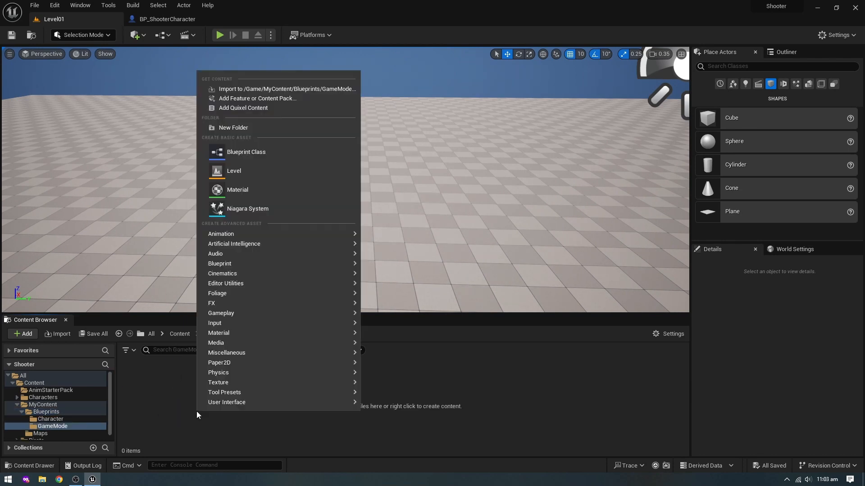
click(254, 153)
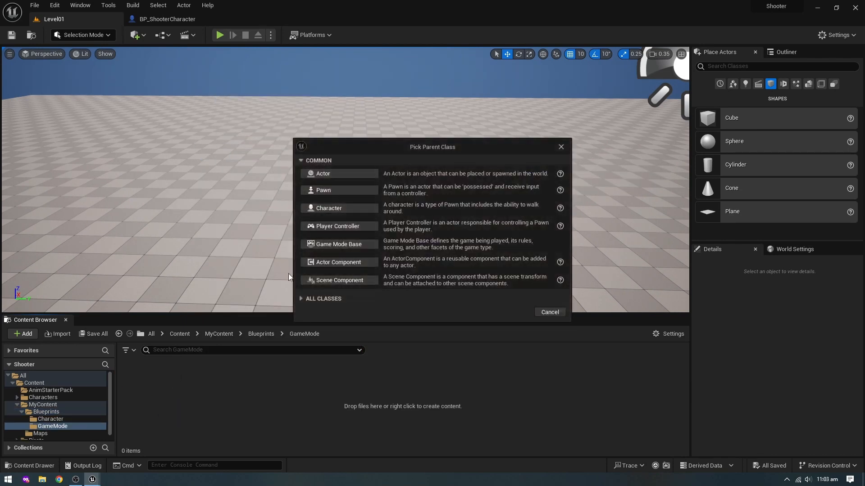
click(339, 244)
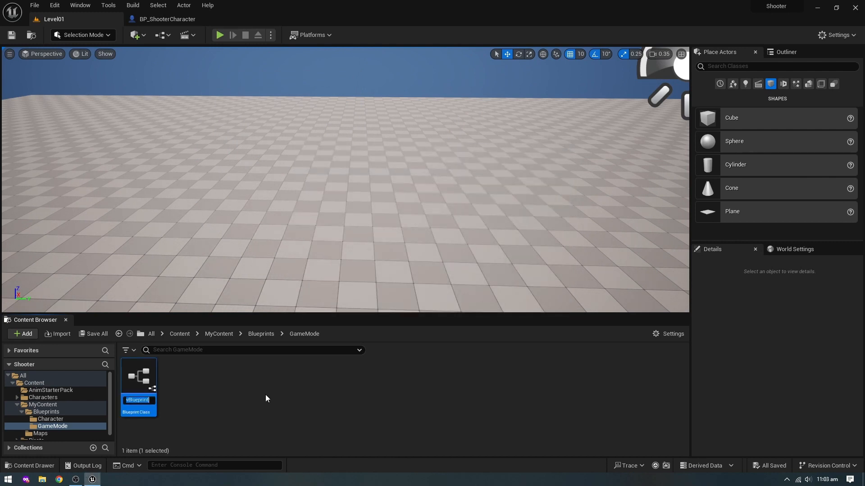
text(BP_ShooterGameMode)
key(Return)
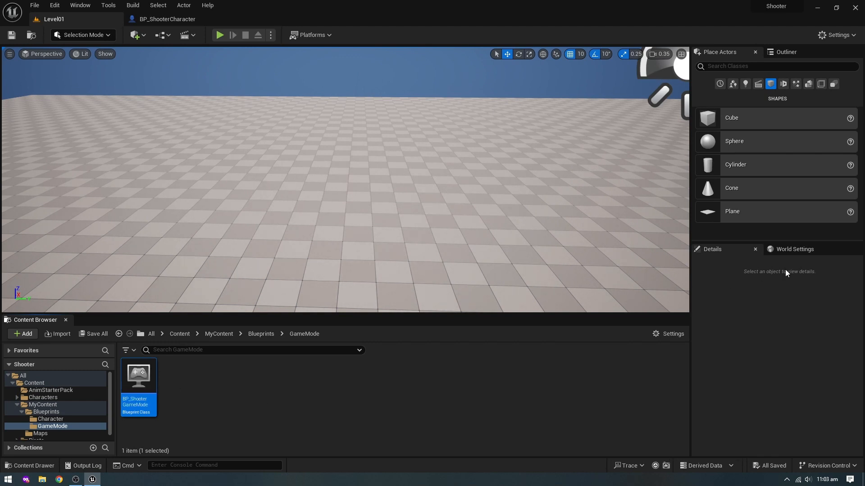
- Override Level01's game mode with BP_ShooterGameMode, set its Default Pawn Class to BP_ShooterCharacter, and save everything
click(795, 249)
click(799, 326)
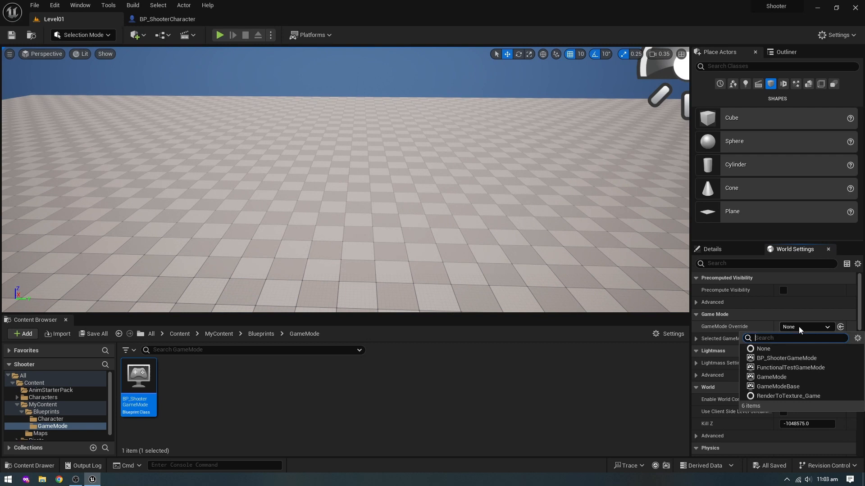
click(787, 359)
click(696, 338)
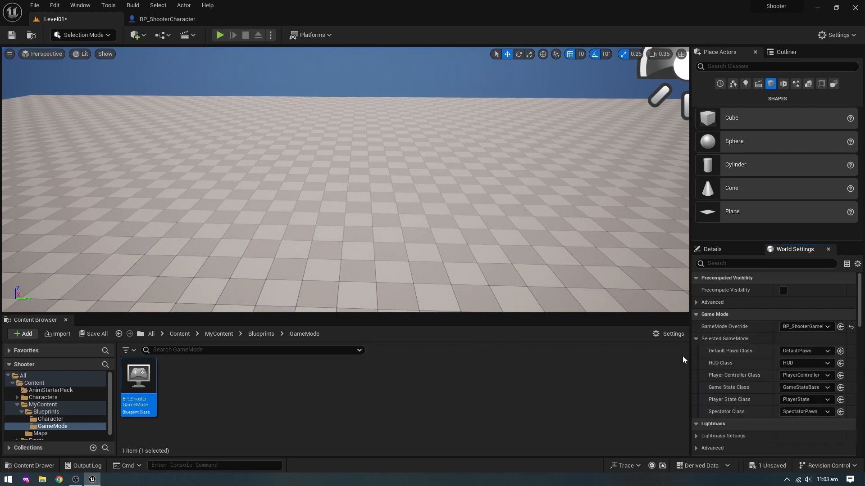
click(810, 351)
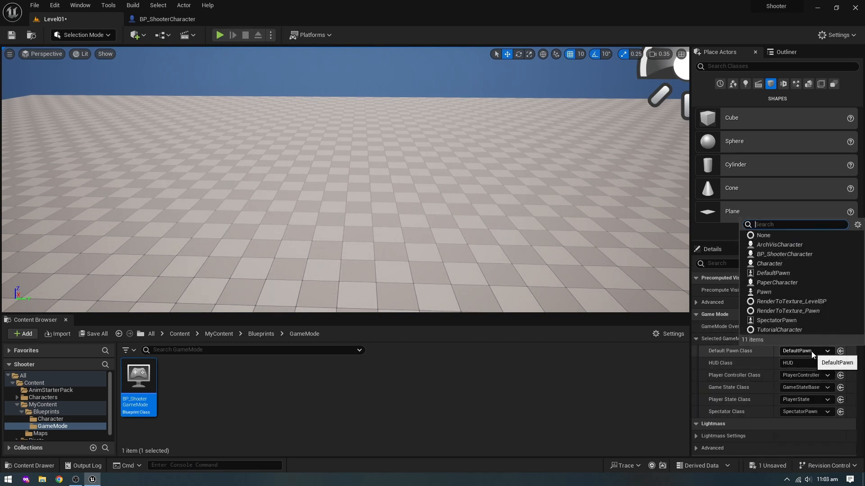
click(778, 255)
key(ctrl+s)
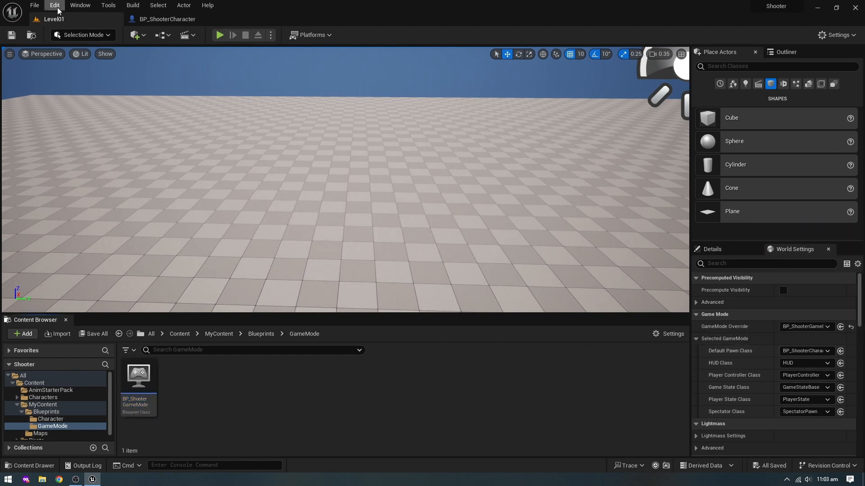
- Set the project's Default GameMode to BP_ShooterGameMode in the Maps & Modes project settings
click(54, 5)
click(84, 137)
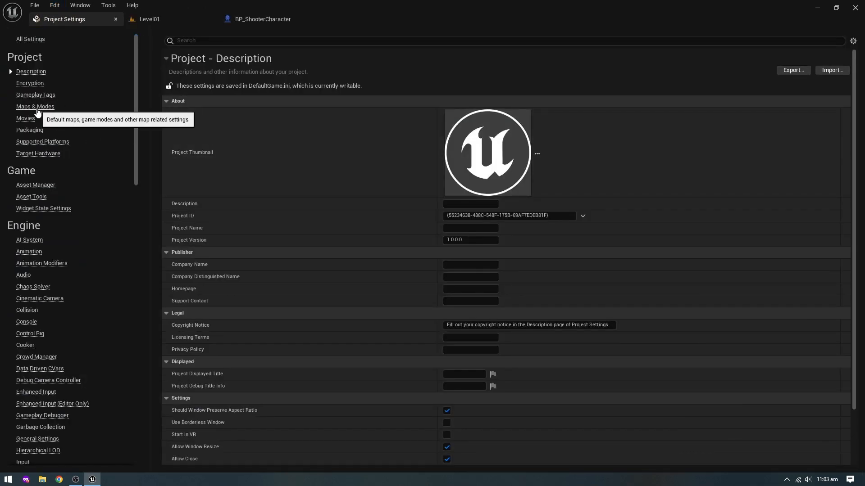
click(36, 107)
click(471, 113)
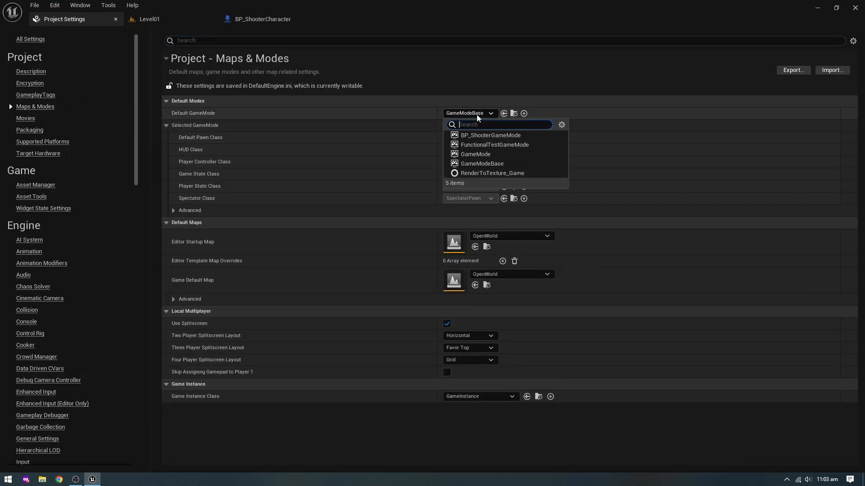
click(479, 135)
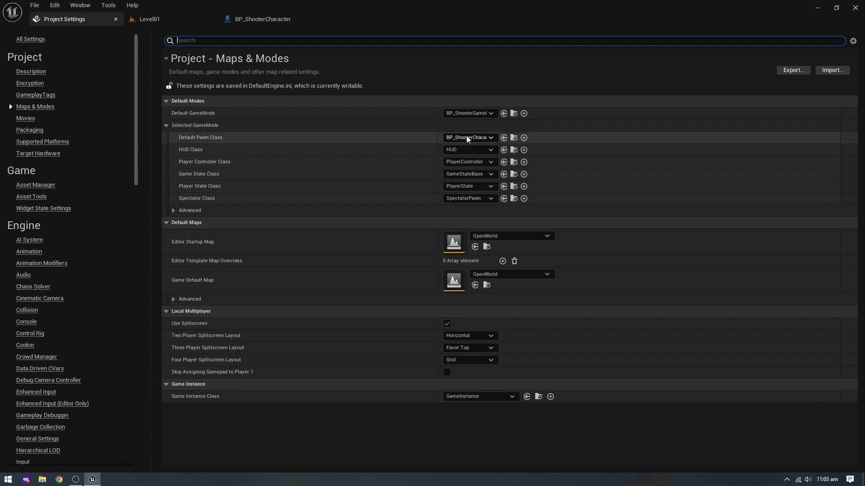
- Set both the Editor Startup Map and the Game Default Map to Level01, and close the project settings
click(502, 237)
click(514, 340)
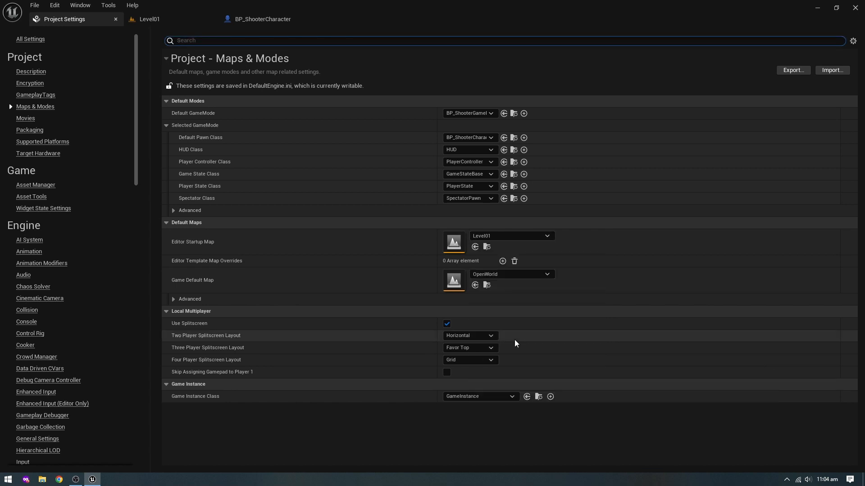
click(504, 276)
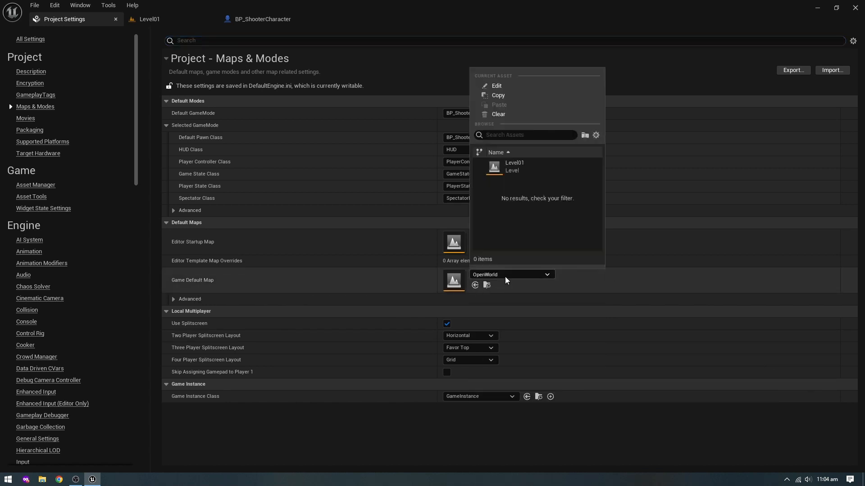
click(512, 167)
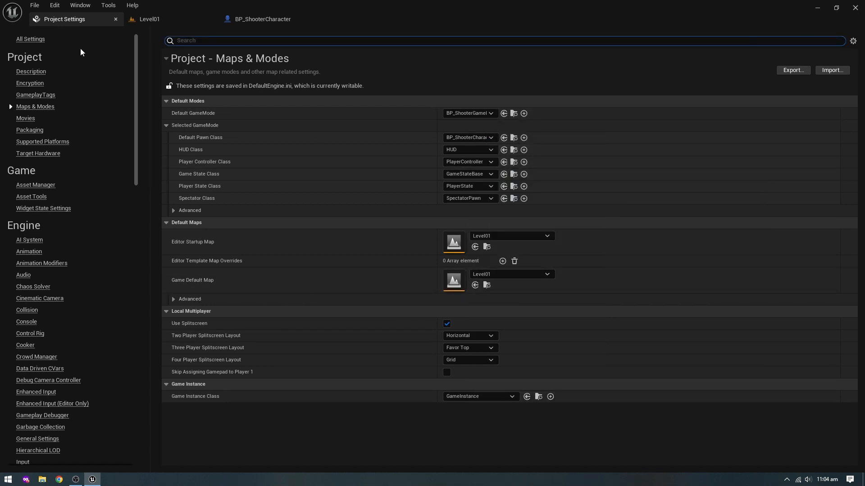
click(116, 19)
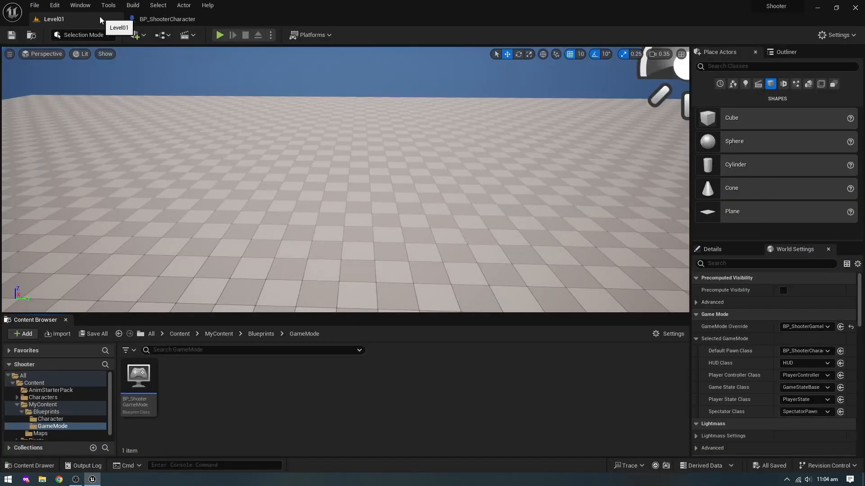
- Play Level01 in the editor and take control of the game view to test the pirate character
click(220, 36)
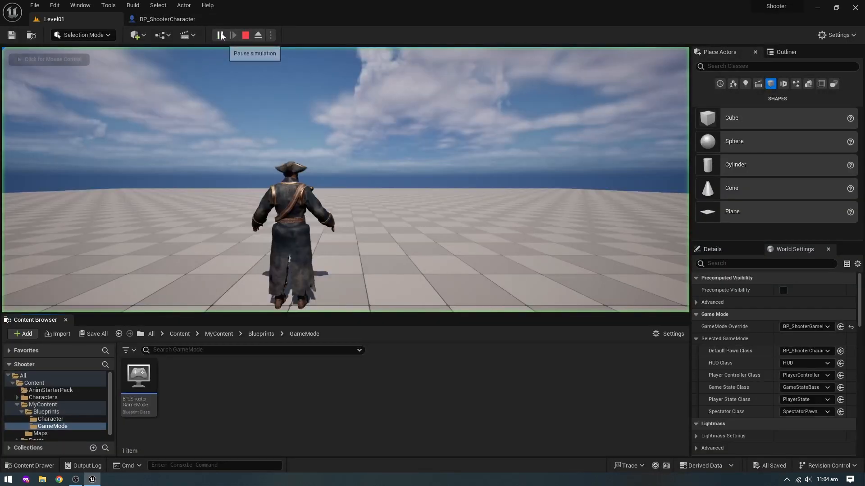
click(334, 164)
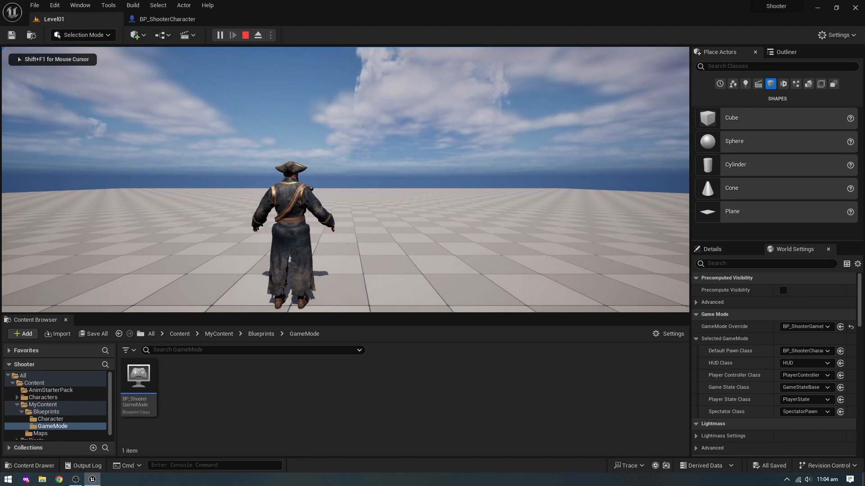